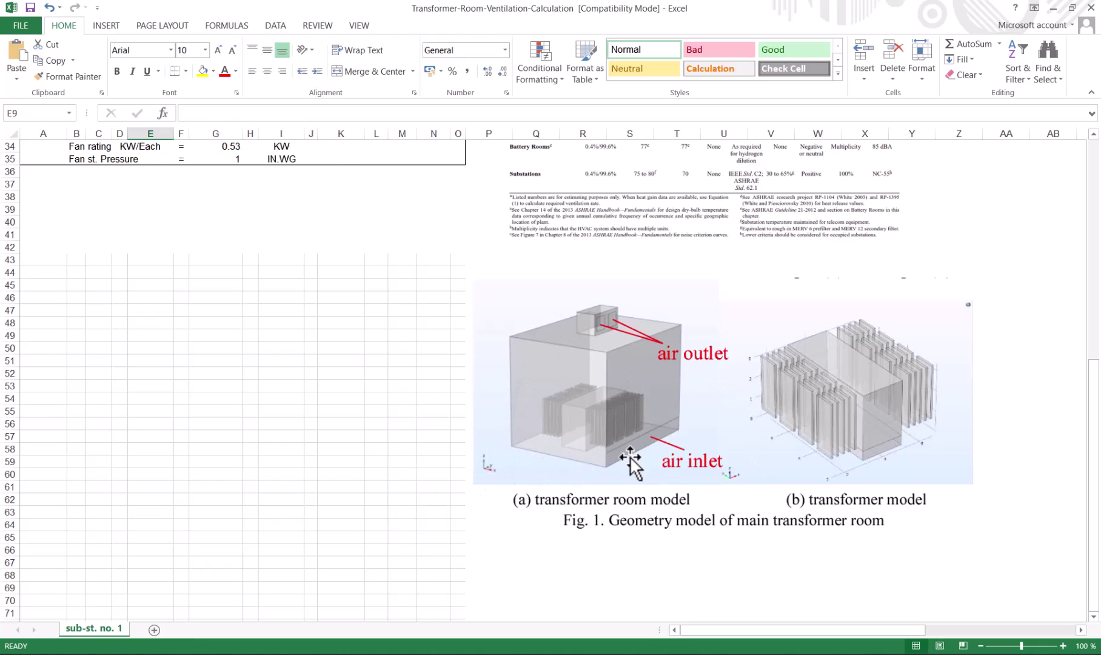
Go back to the assumptions at the start of the sheet and select the ambient temperature value
scroll(635, 391, "up", 1)
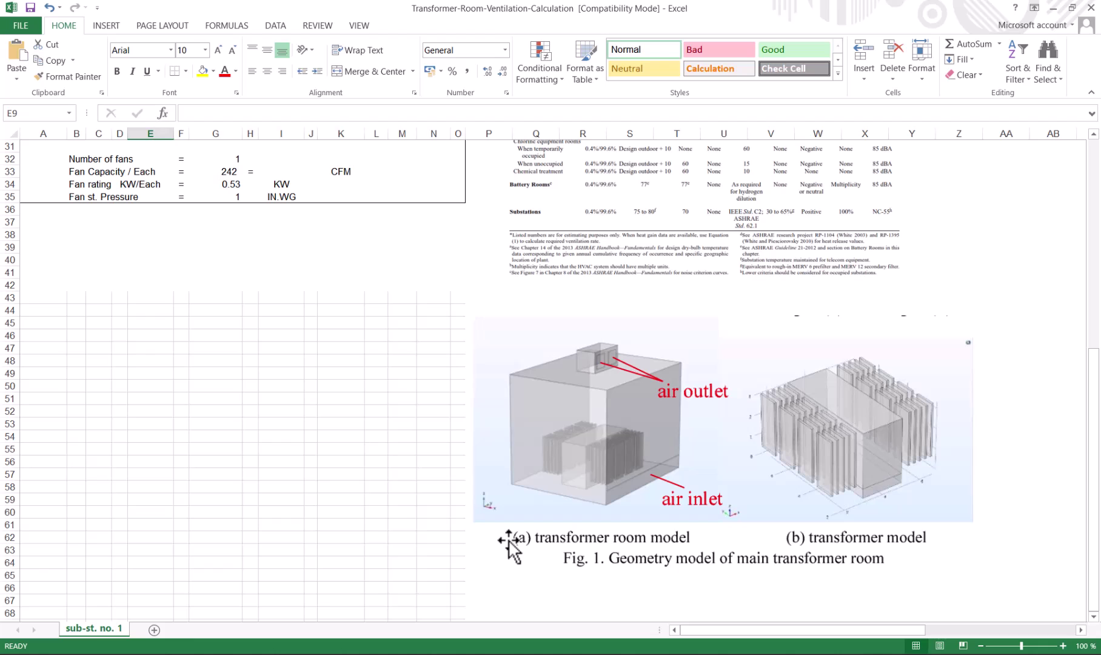
scroll(354, 525, "up", 10)
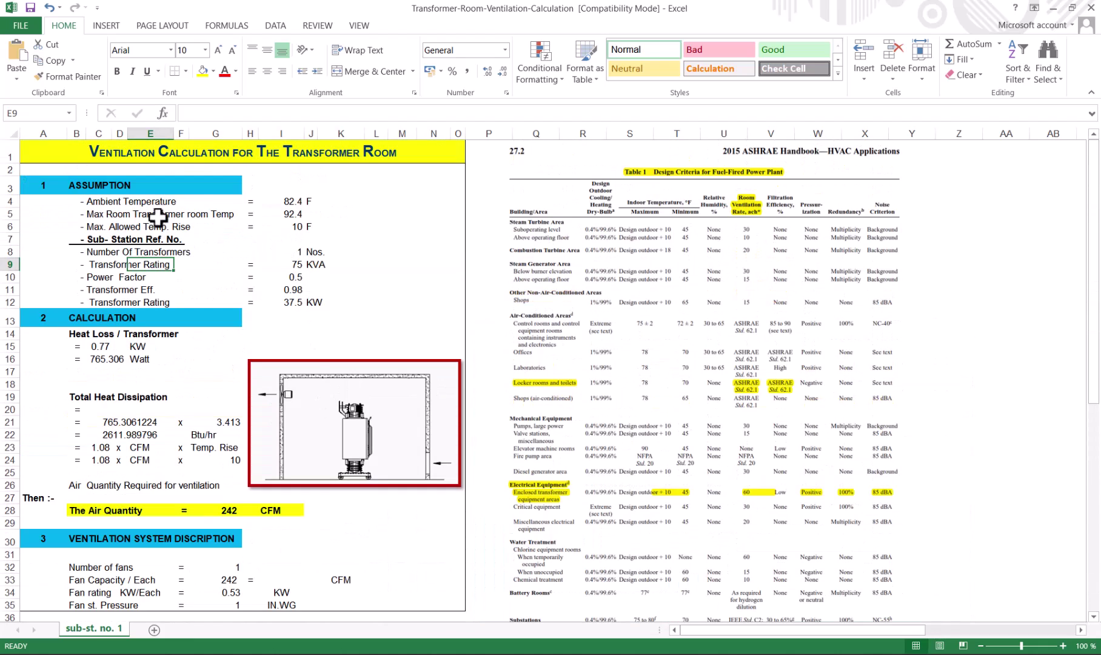
left_click(292, 203)
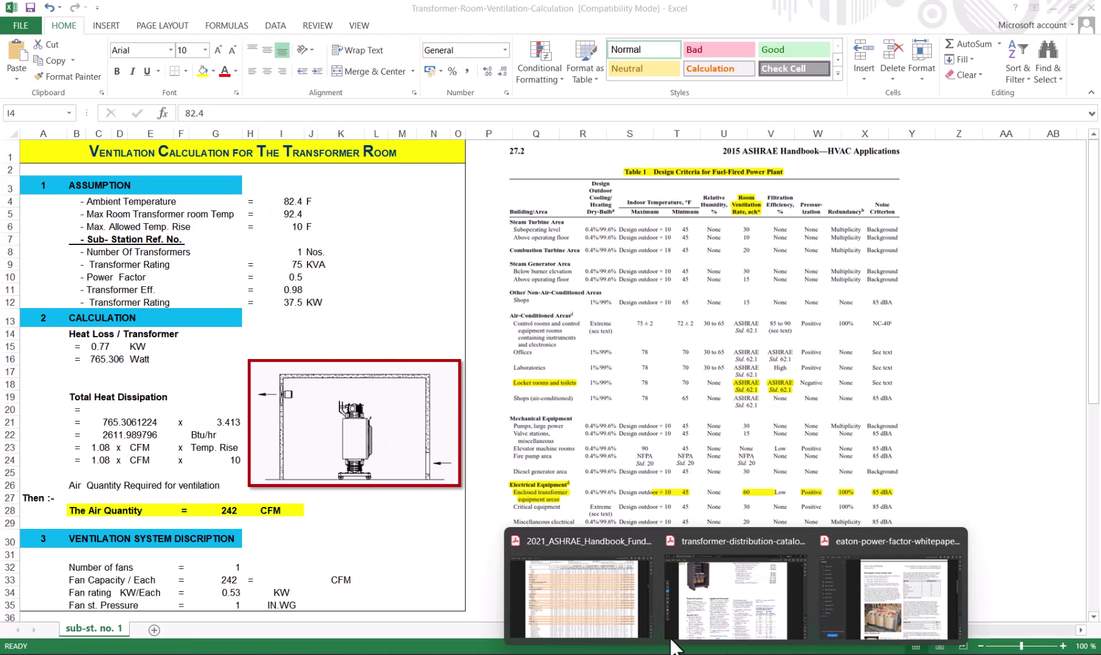
Switch to the 2021 ASHRAE Handbook PDF, browse the station climate tables for design dry-bulb temperatures, and return to the Excel workbook
left_click(754, 615)
scroll(498, 438, "up", 10)
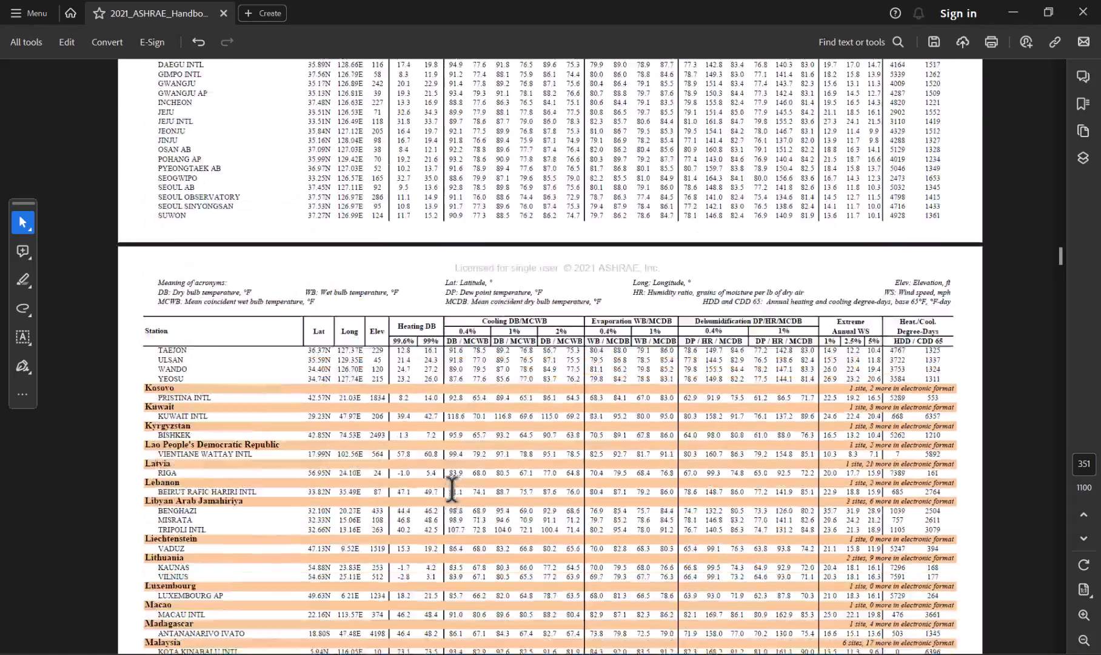
scroll(456, 502, "up", 10)
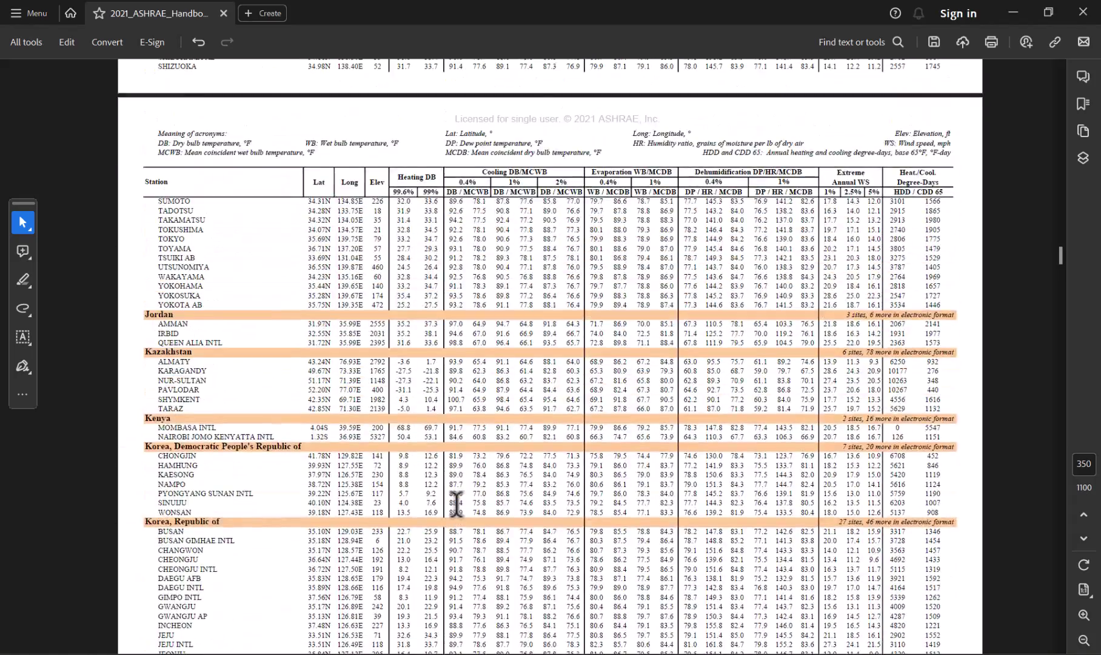
scroll(456, 502, "up", 4)
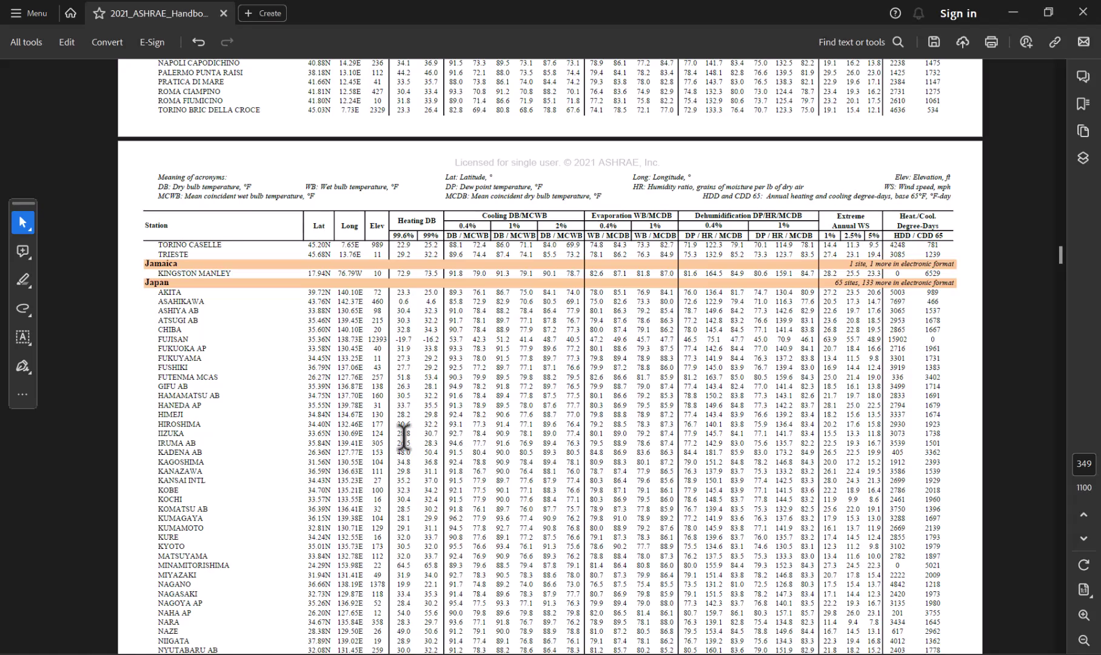
scroll(414, 503, "down", 6)
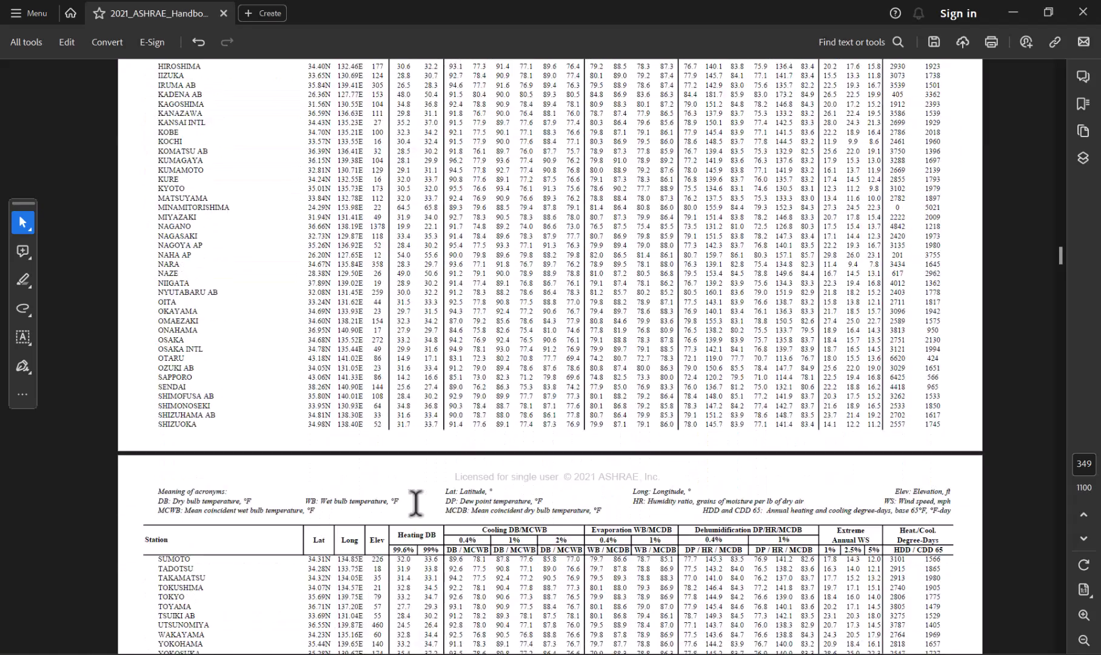
scroll(414, 502, "down", 5)
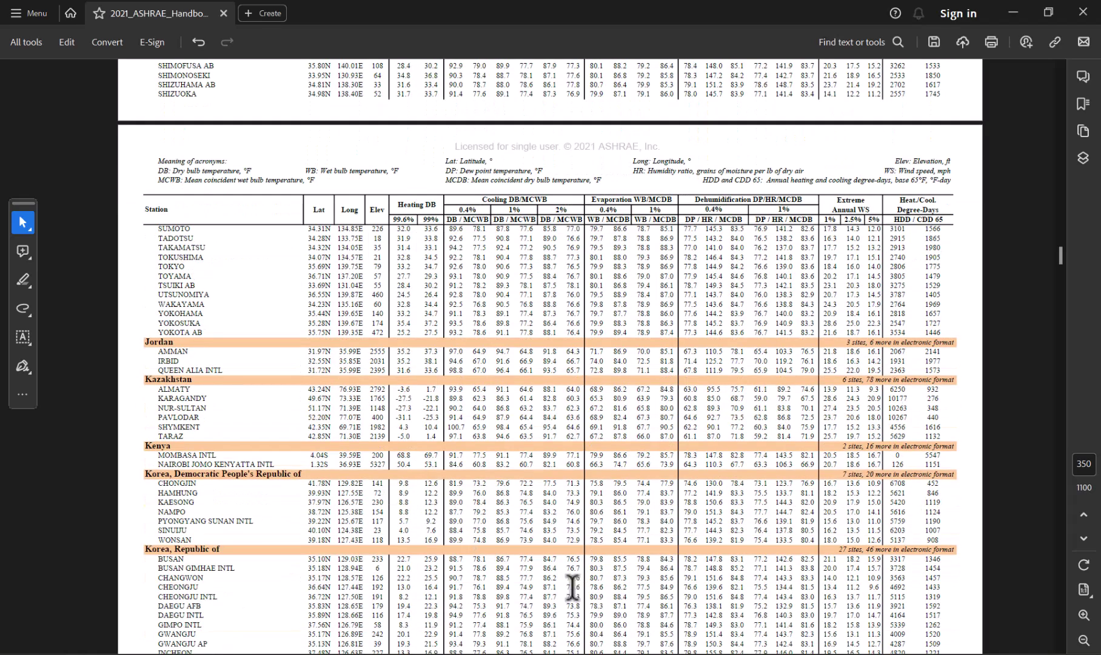
left_click(804, 616)
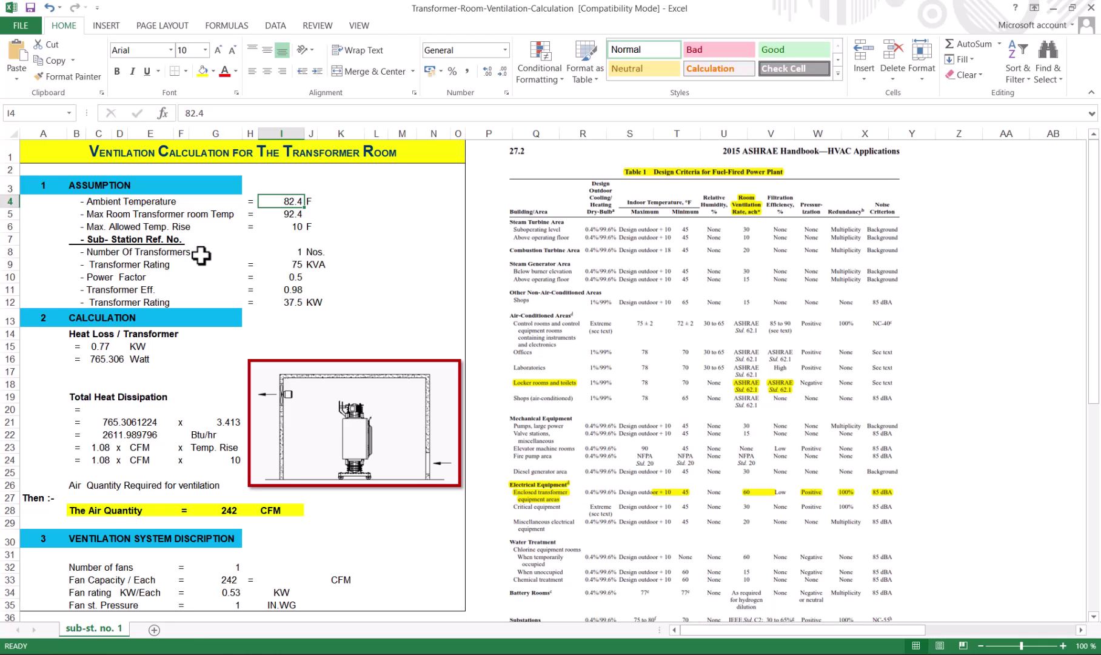
Examine the maximum room temperature and allowed temperature rise formulas alongside the ASHRAE Table 1 criteria for enclosed transformer equipment areas
left_click(294, 215)
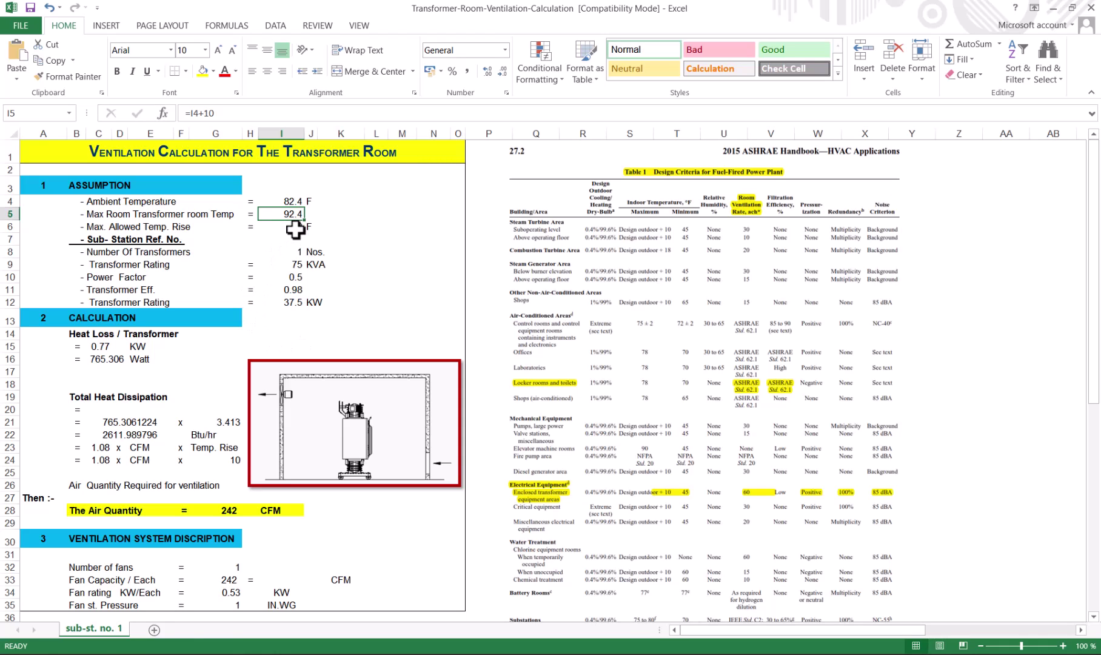
left_click(292, 203)
left_click(285, 215)
scroll(529, 491, "down", 2)
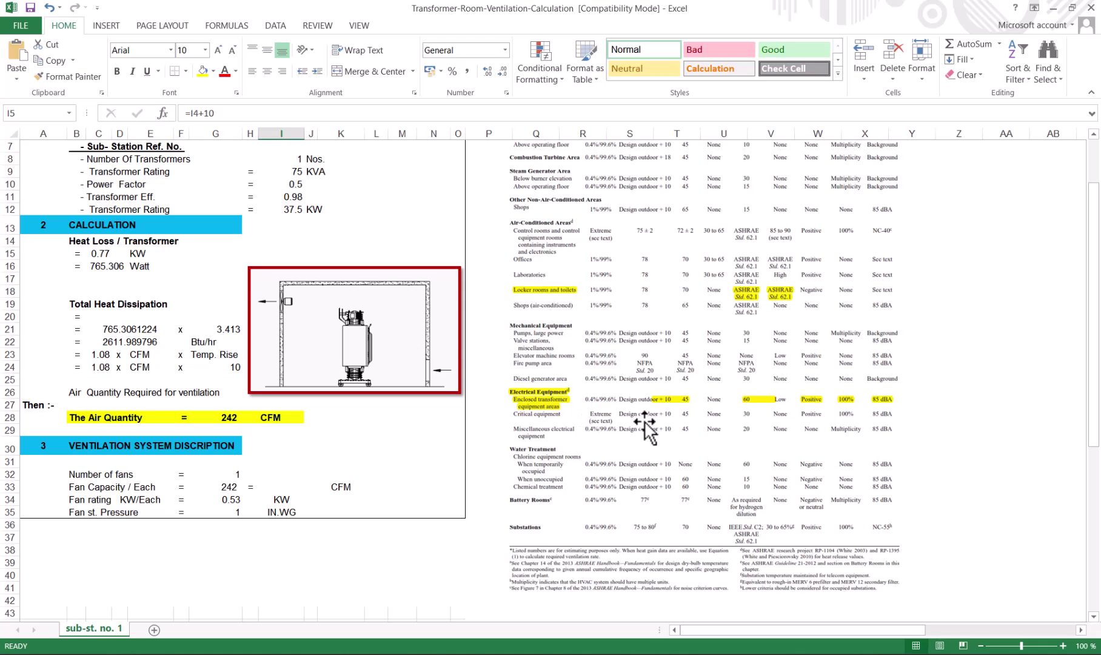
scroll(644, 428, "up", 2)
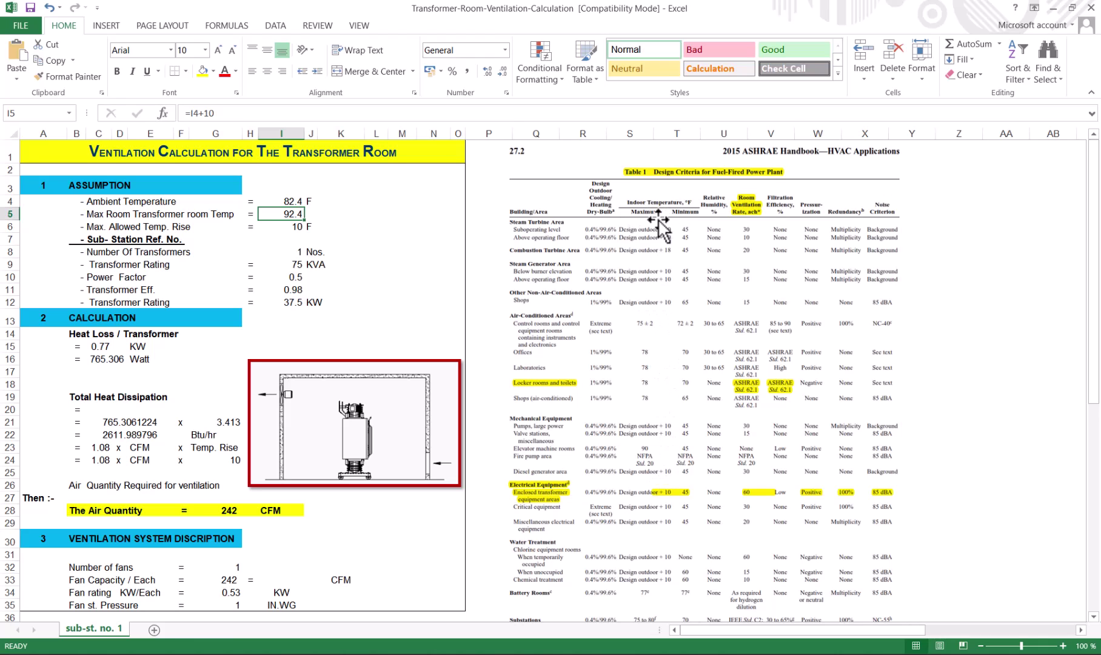
scroll(646, 513, "down", 1)
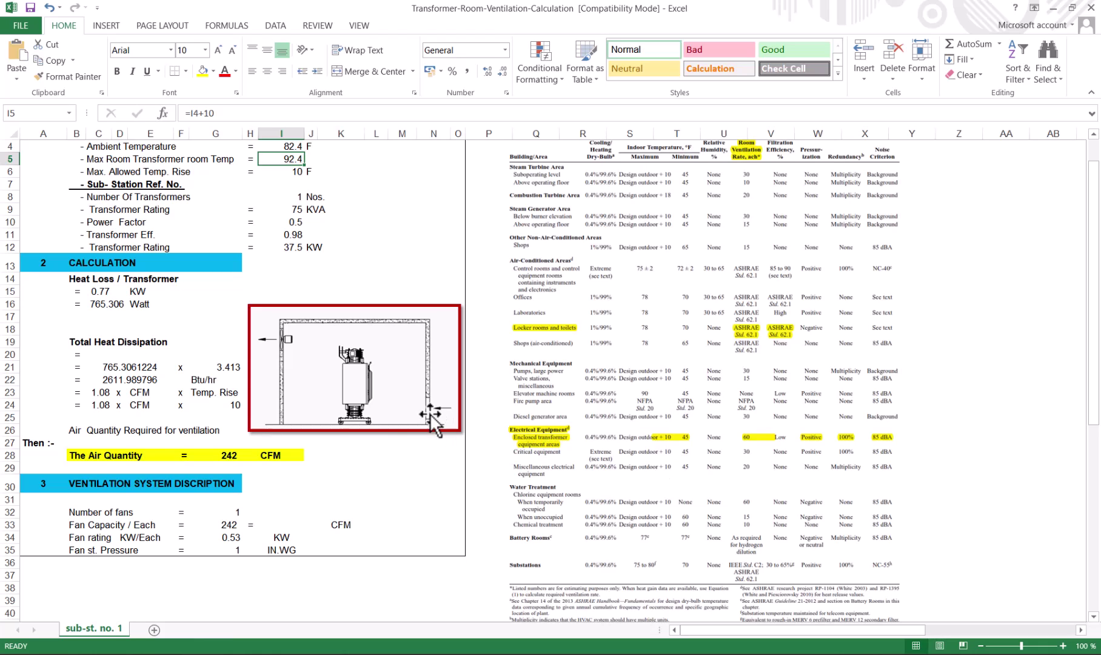
scroll(235, 281, "up", 1)
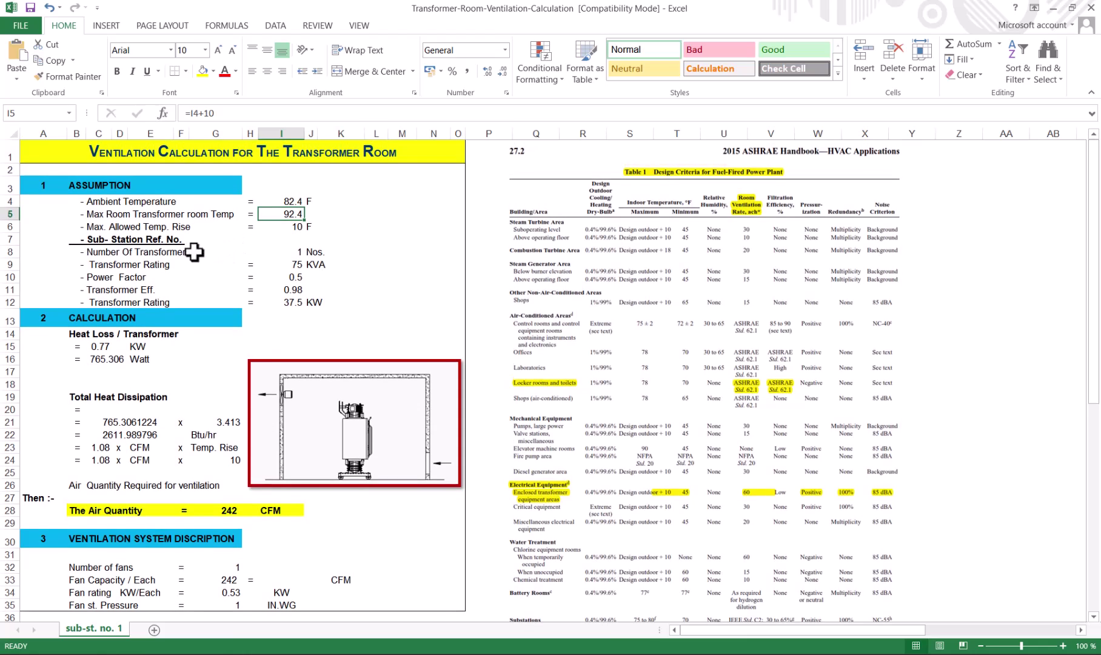
left_click(291, 227)
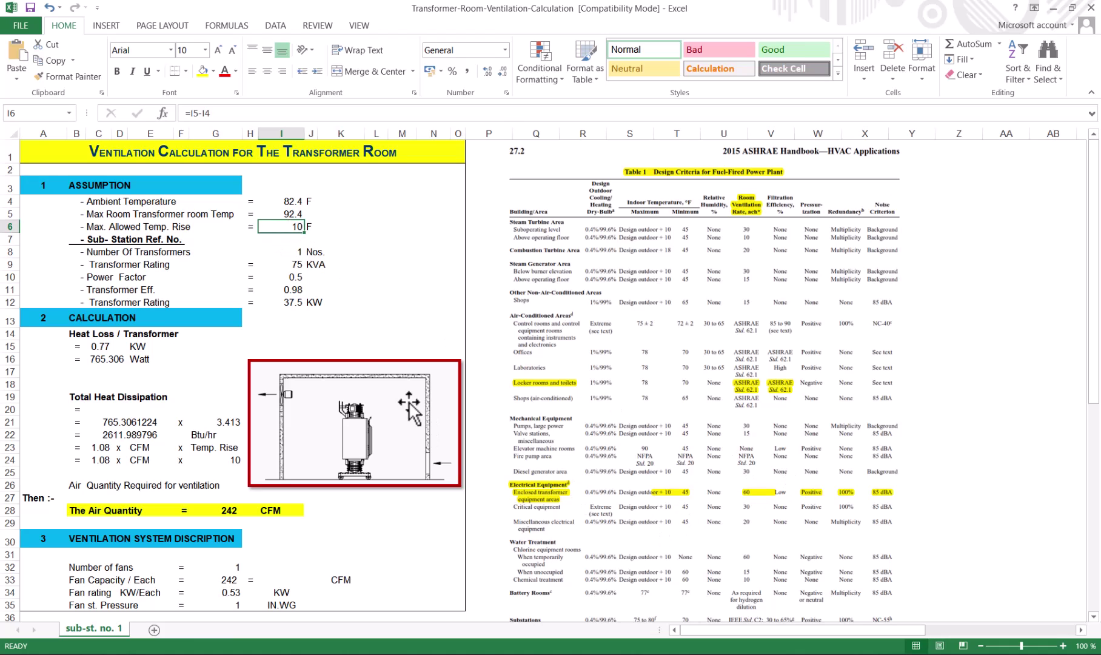
Check the number of transformers and the kVA rating against the DOE 2016 efficiency table in the transformer distribution catalog PDF
left_click(294, 253)
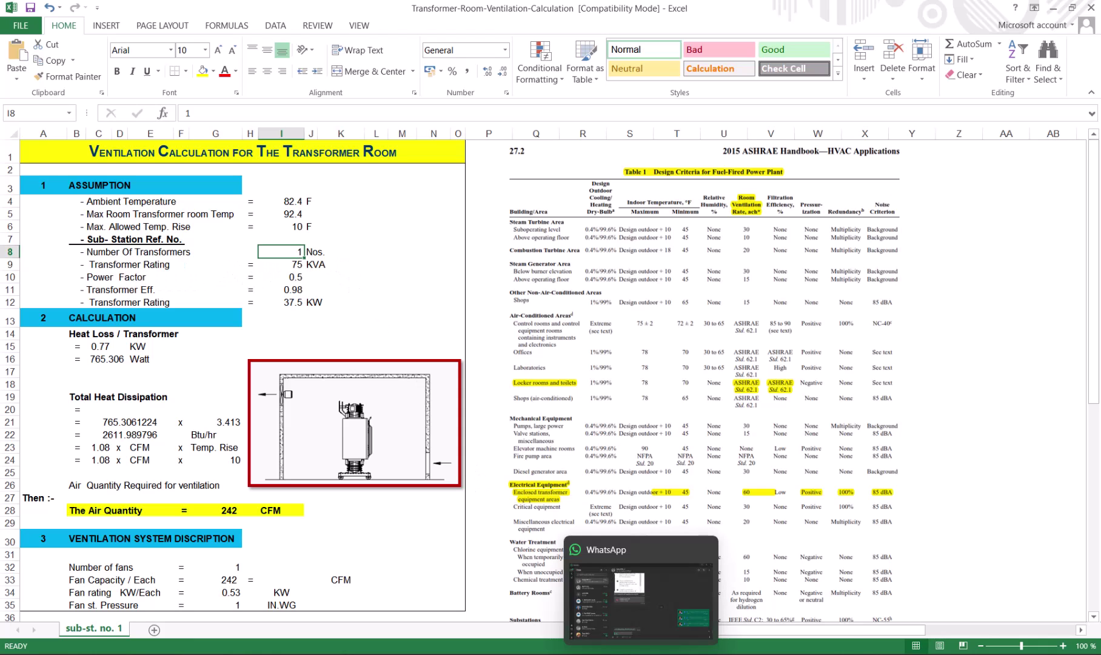
mouse_move(736, 653)
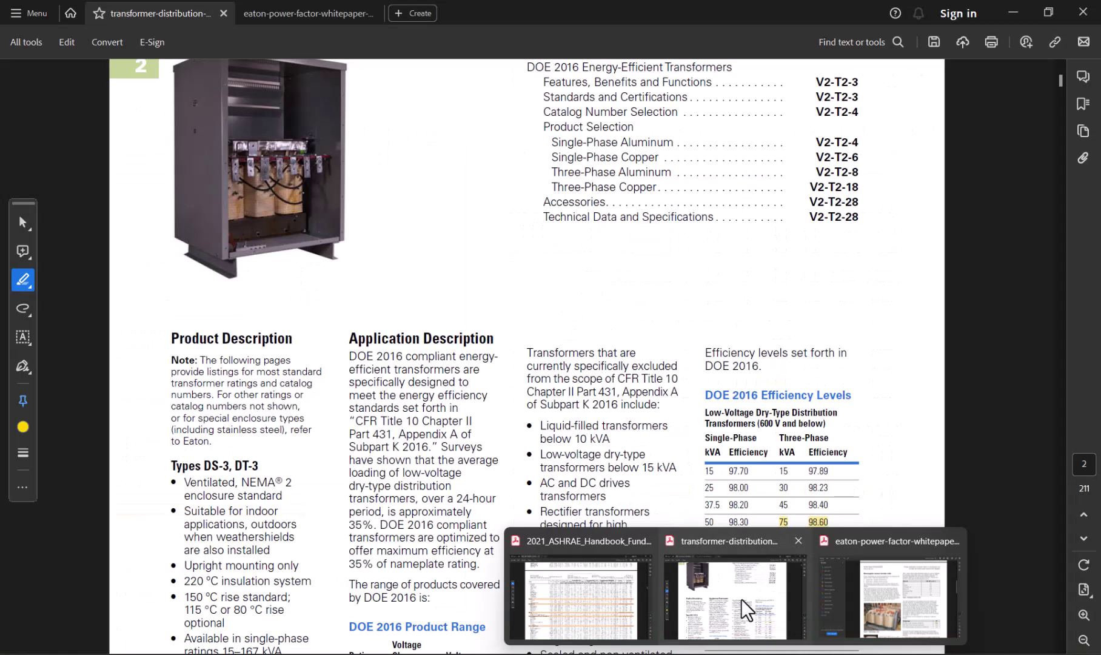
left_click(745, 606)
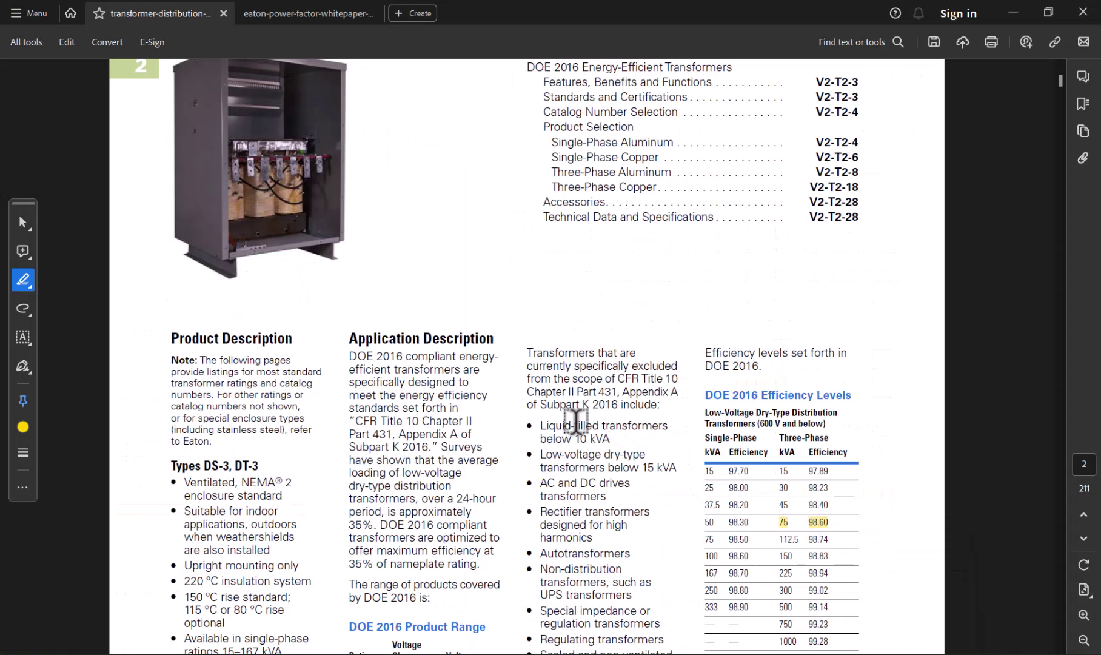
scroll(574, 420, "down", 1)
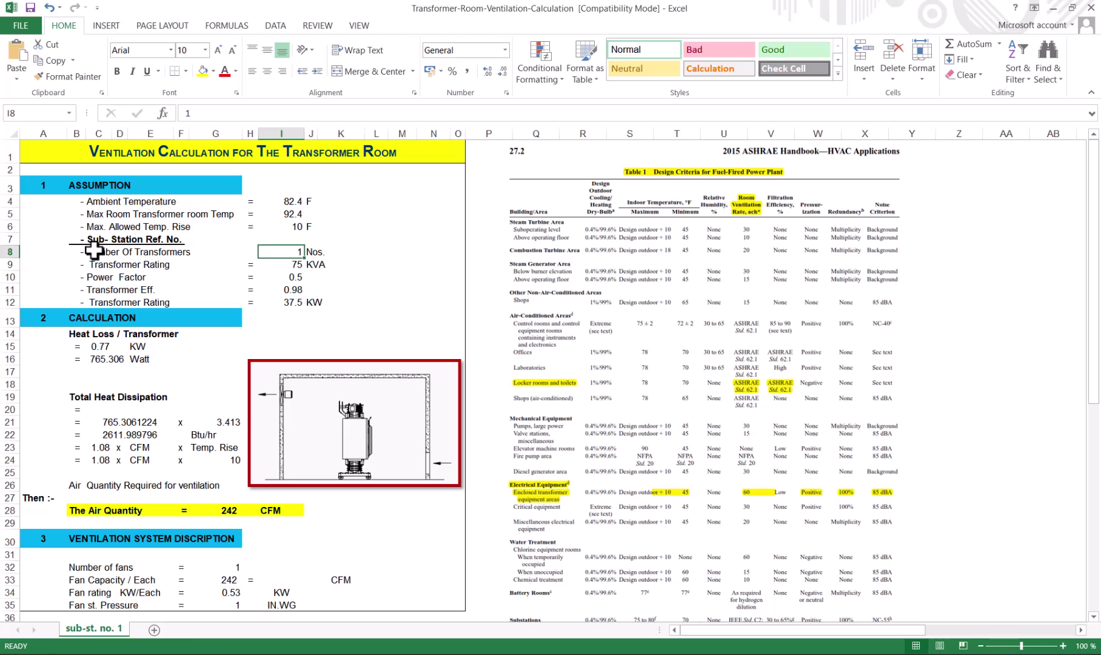
left_click(284, 265)
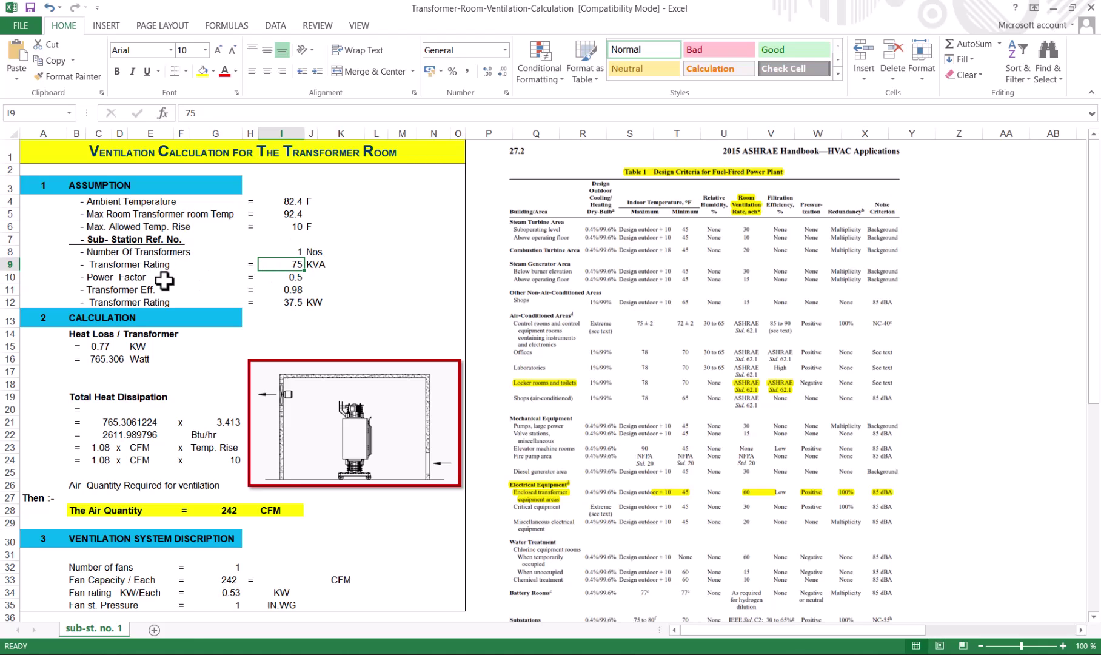
Check the power factor against the introduction and design type table in the Eaton power factor white paper, and return to the Excel workbook
left_click(289, 277)
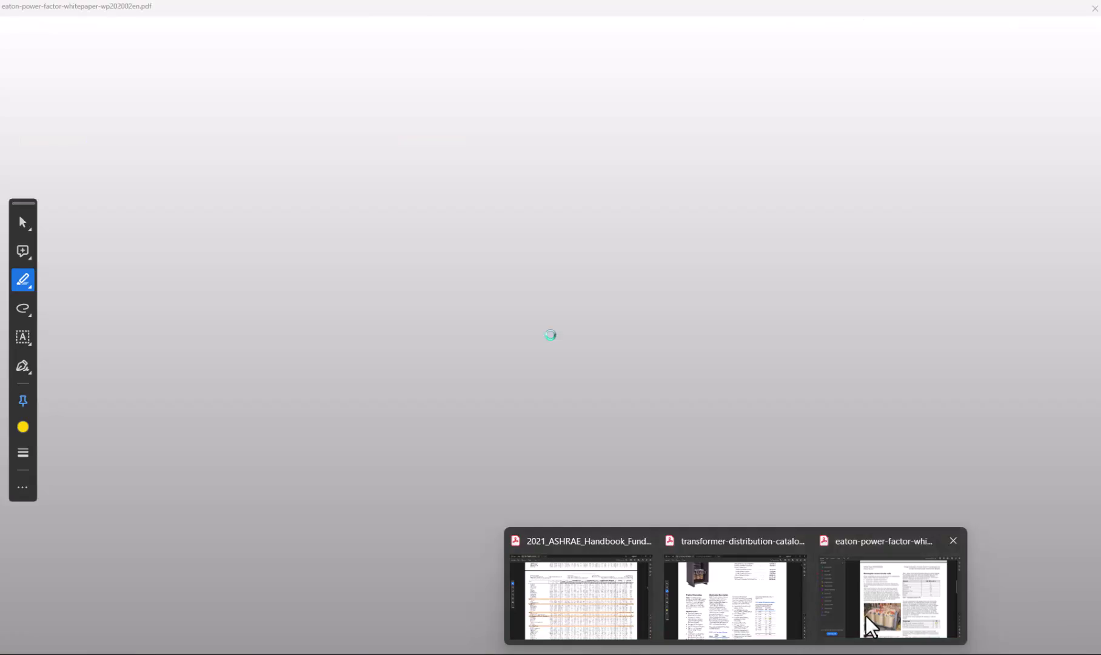
left_click(865, 628)
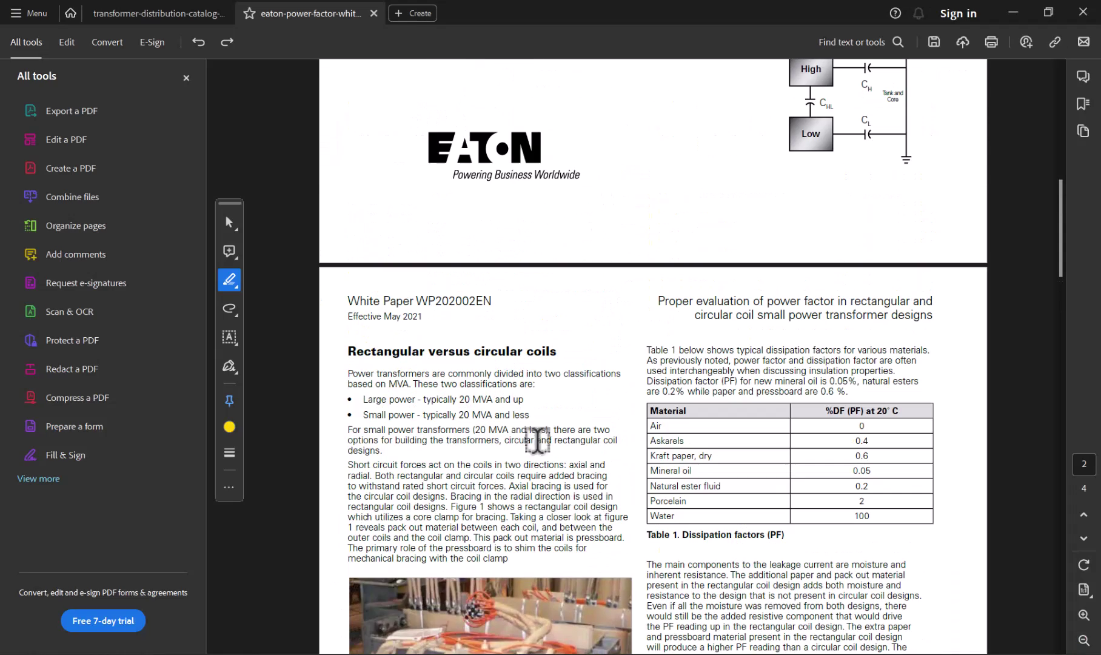
scroll(536, 424, "up", 10)
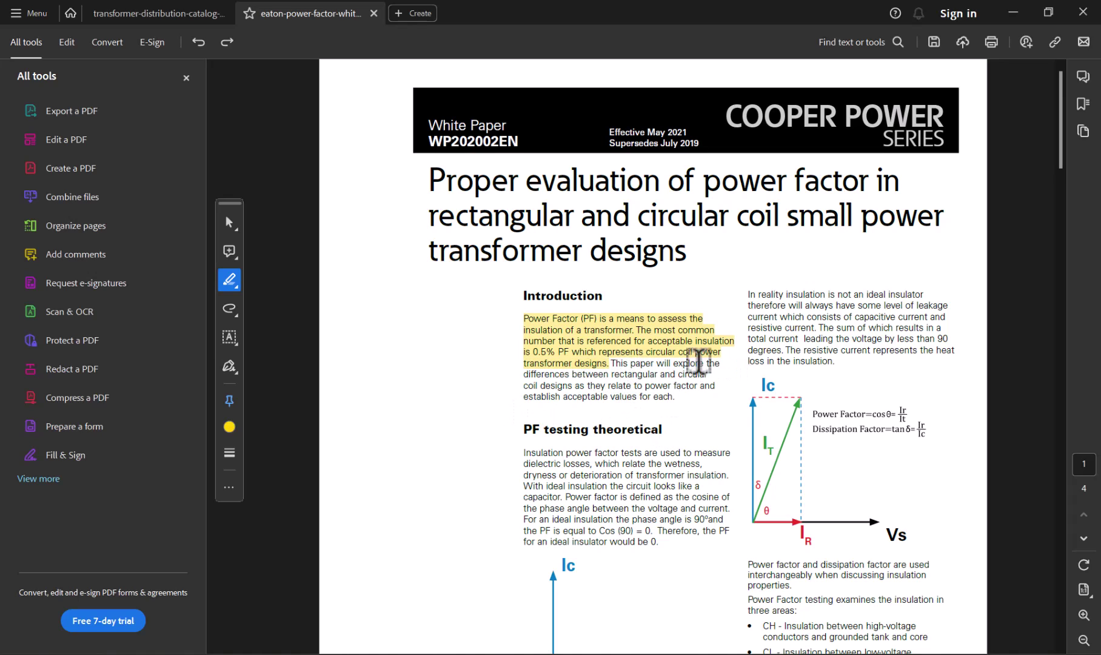
scroll(601, 479, "down", 3)
scroll(602, 483, "down", 10)
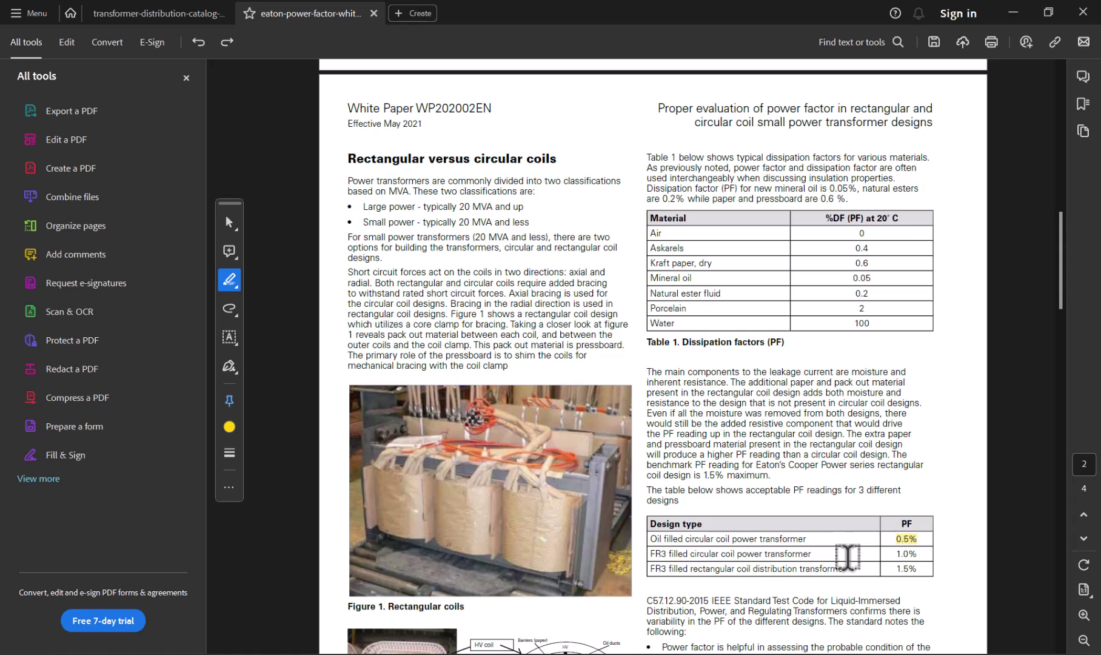
scroll(846, 555, "down", 1)
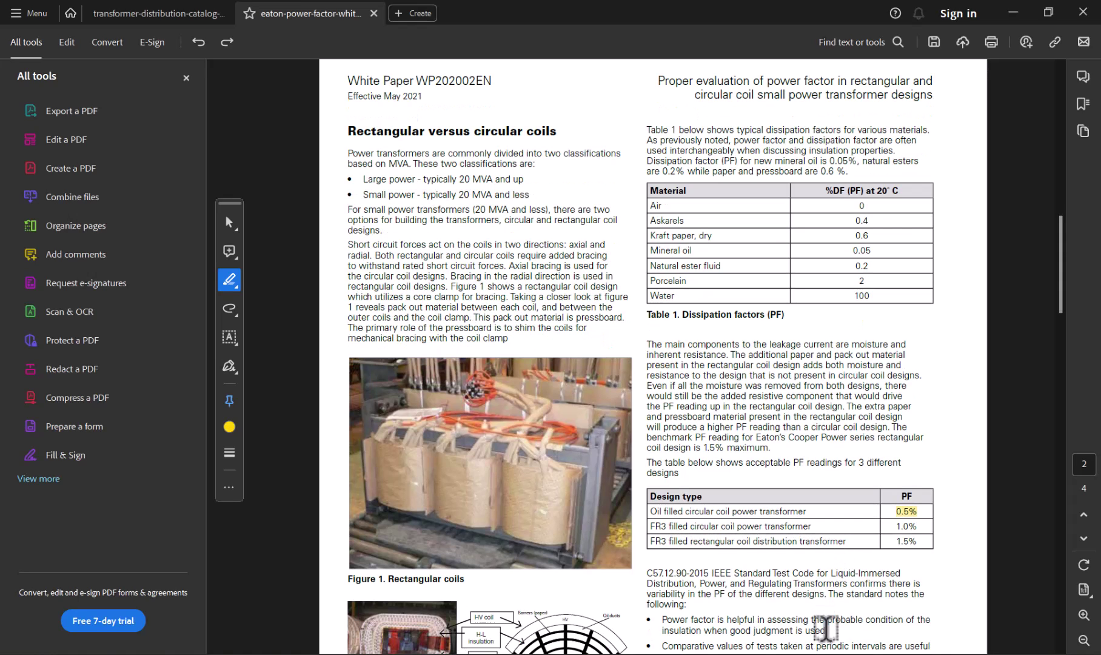
mouse_move(798, 654)
left_click(799, 613)
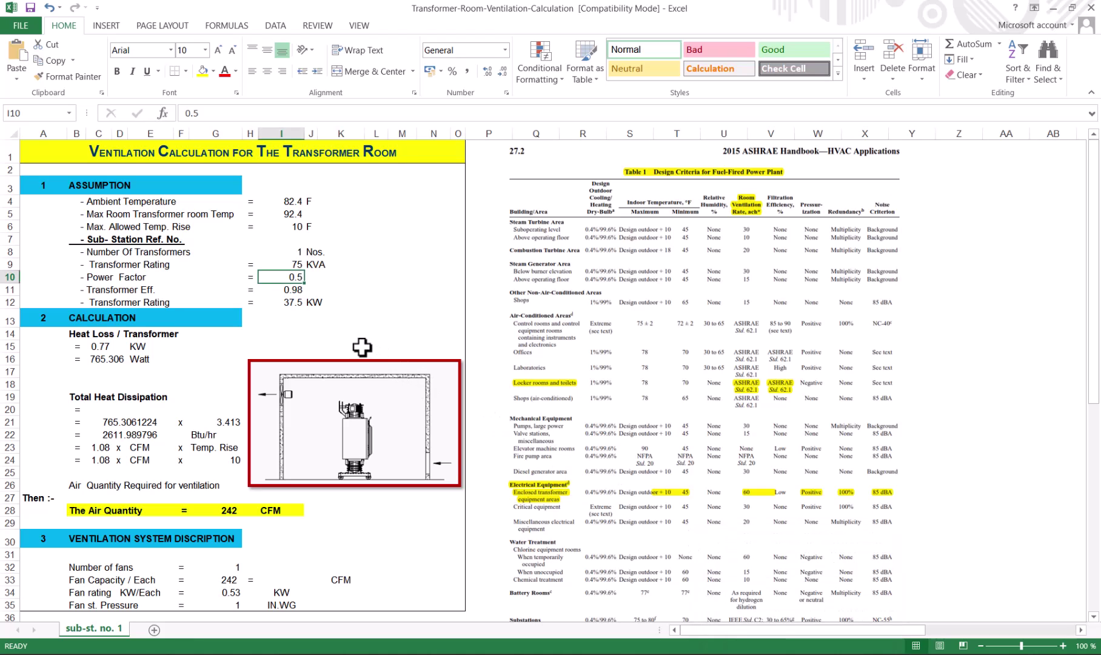
Review the transformer efficiency and the kW rating formula together with its kVA rating and power factor inputs
left_click_drag(294, 264, 294, 277)
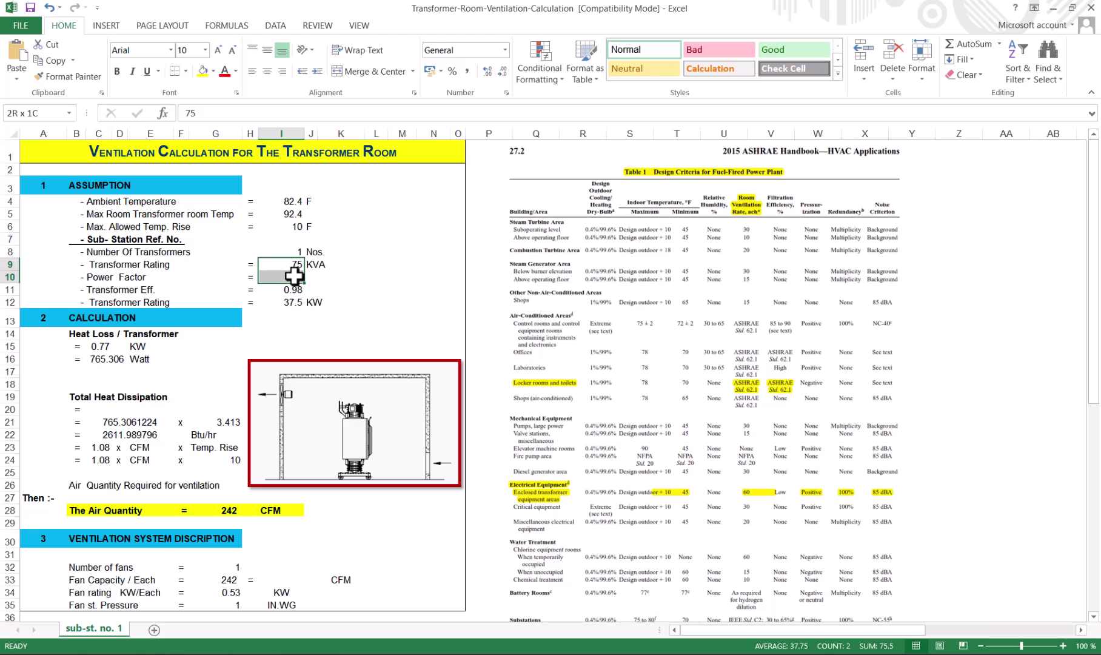
left_click(145, 291)
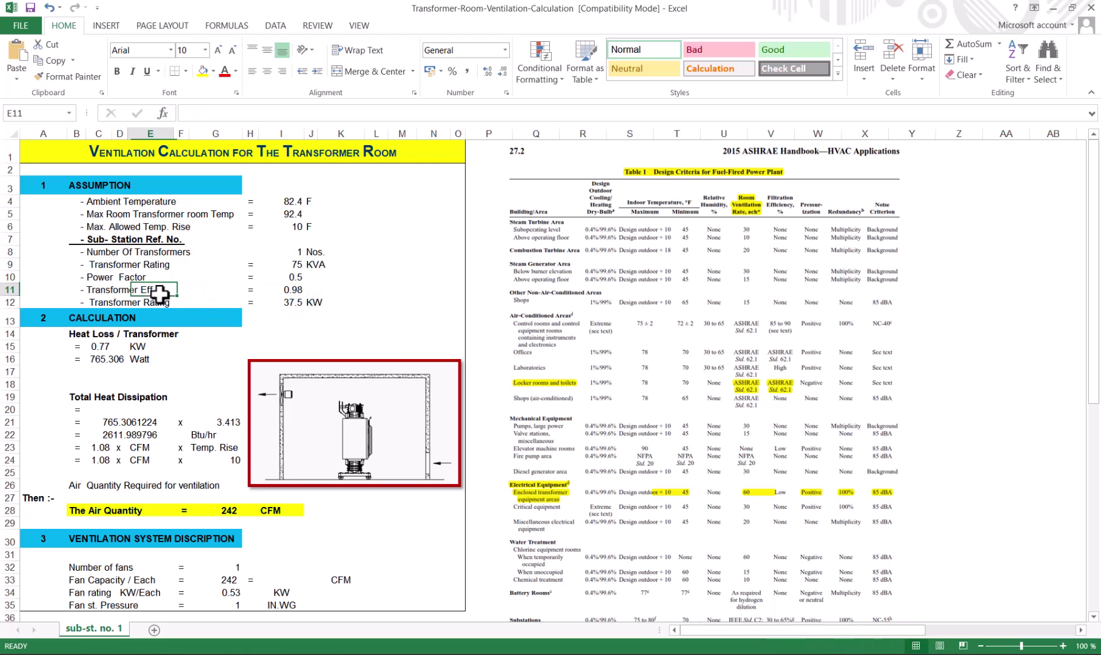
left_click(279, 292)
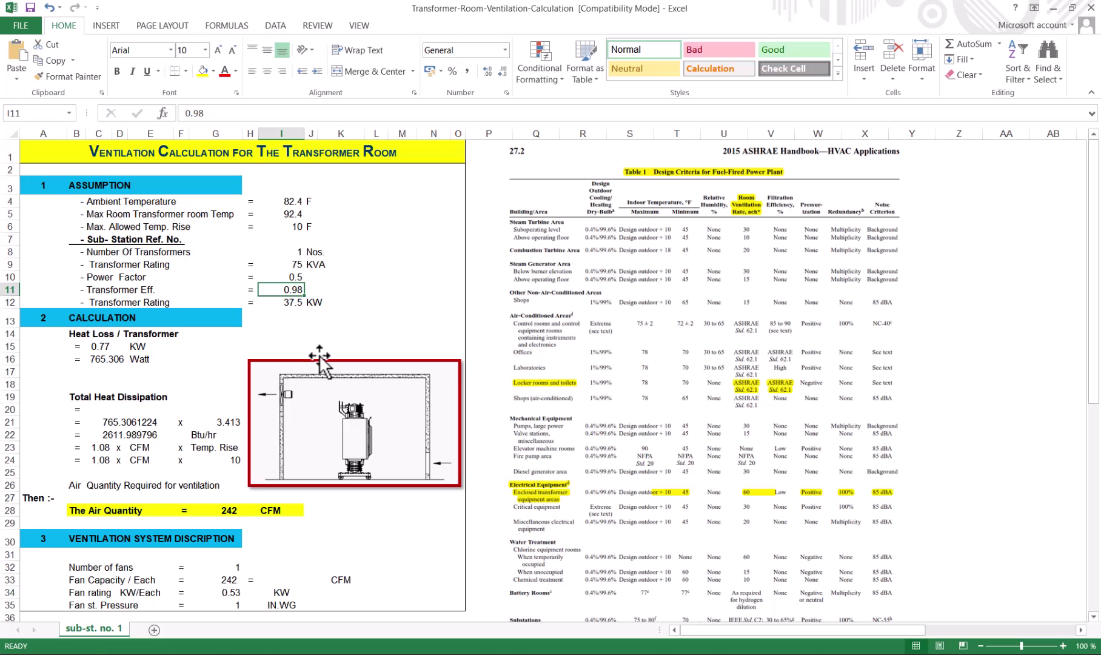
left_click(289, 303)
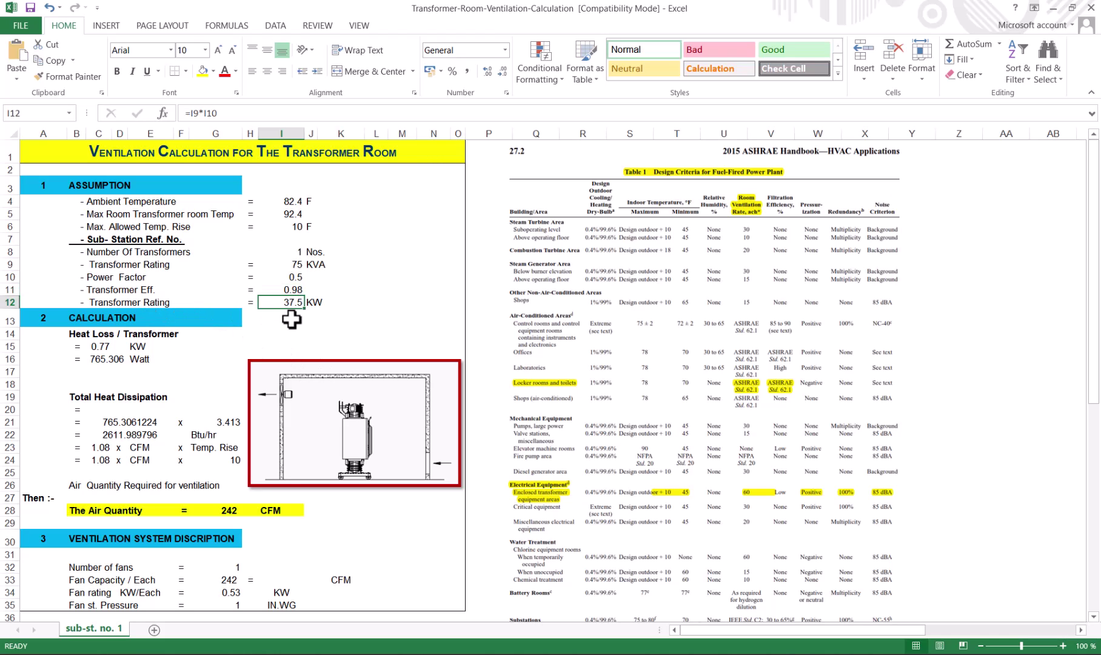
left_click(297, 265)
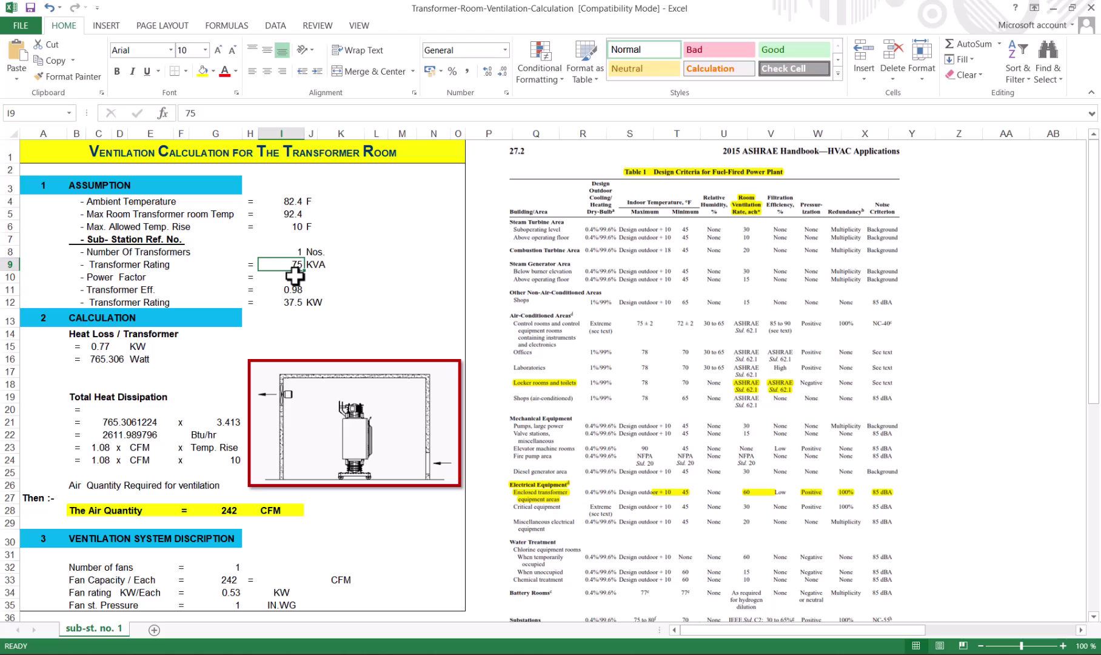
left_click(294, 277)
left_click(296, 302)
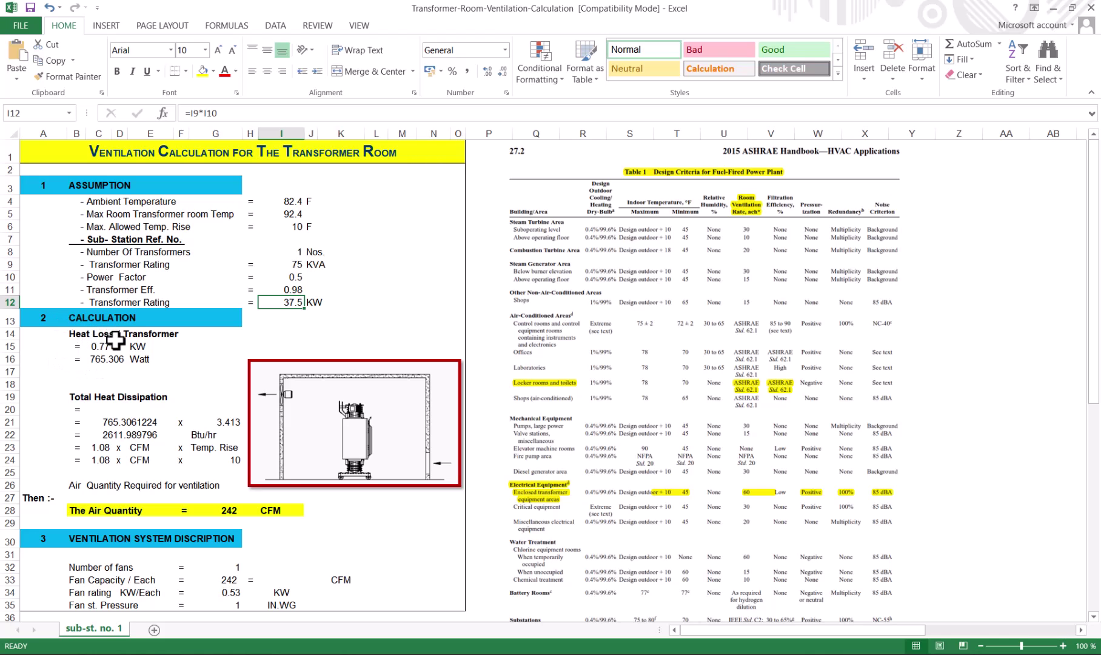
Inspect the formulas for heat loss per transformer in kilowatts and in watts
left_click(92, 347)
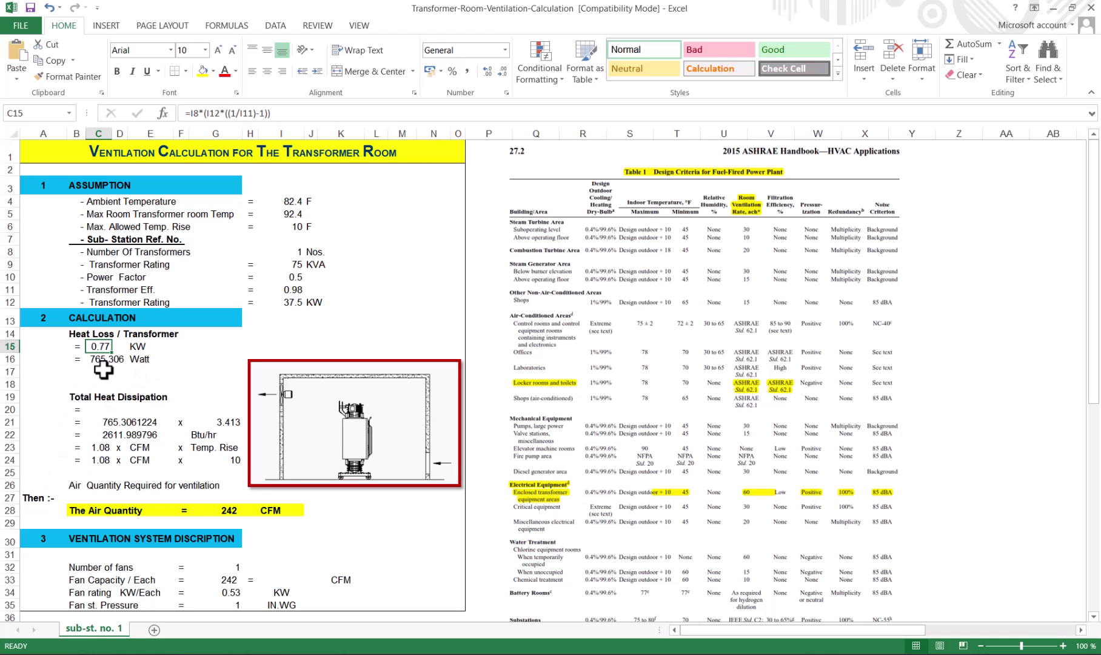
left_click(105, 360)
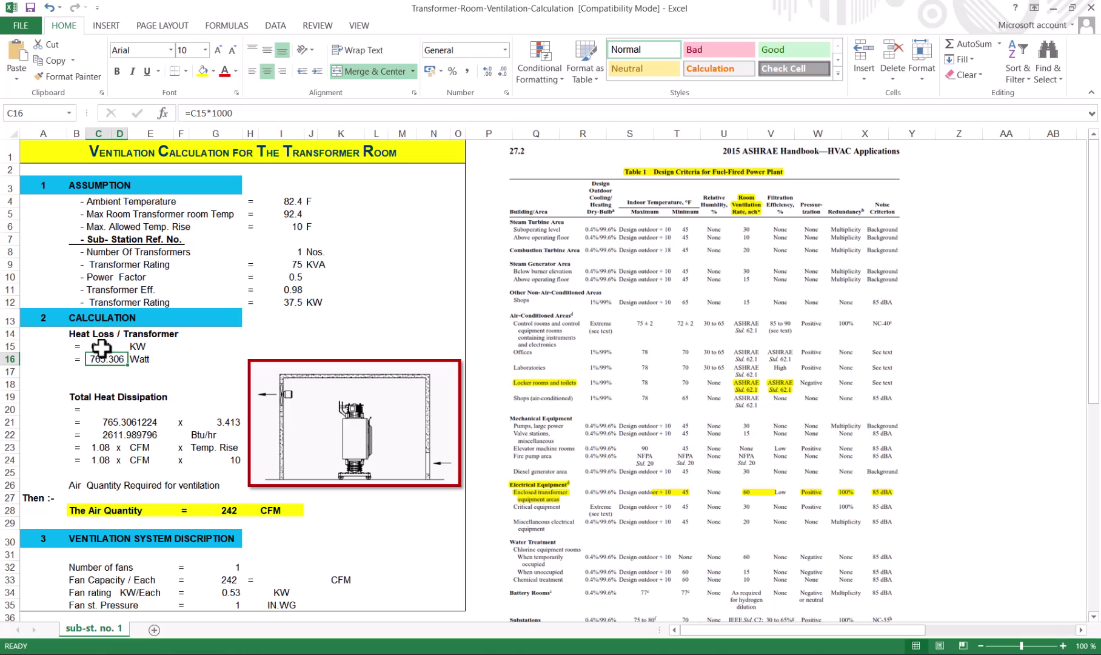
left_click(101, 346)
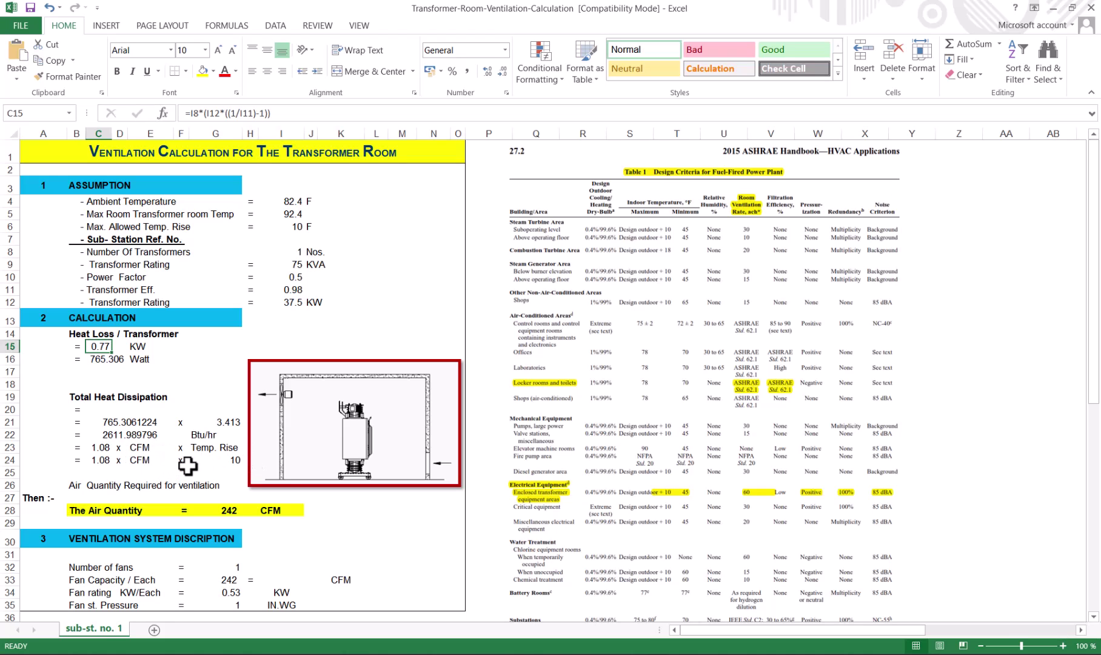
Review the temperature rise and CFM terms of the sensible heat equation under Total Heat Dissipation
left_click(215, 461)
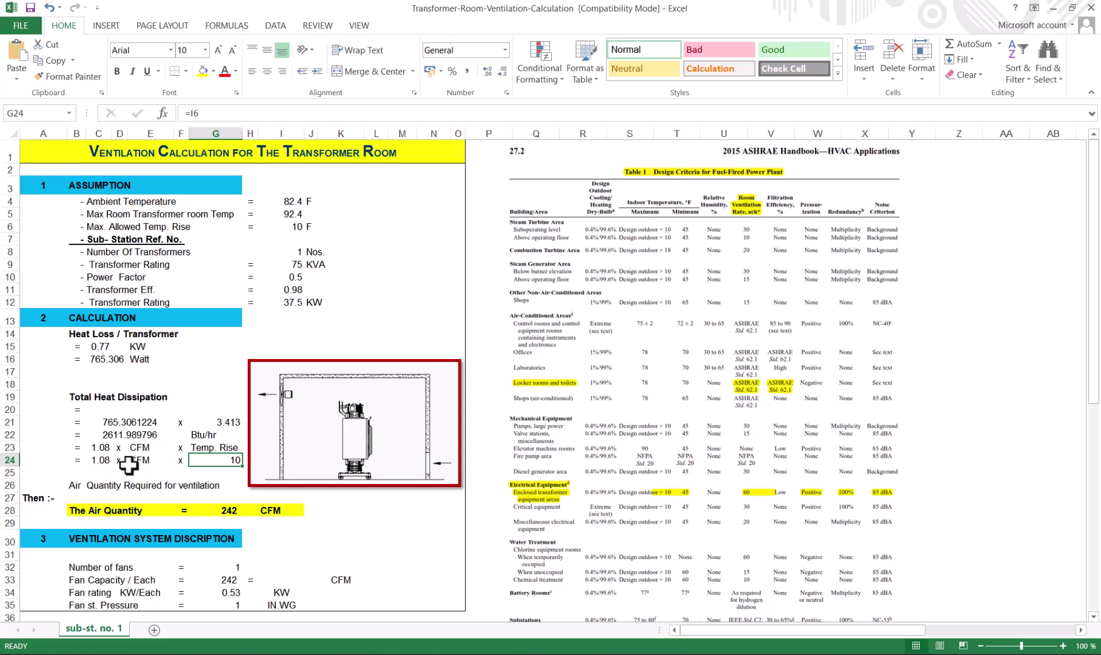
left_click(135, 462)
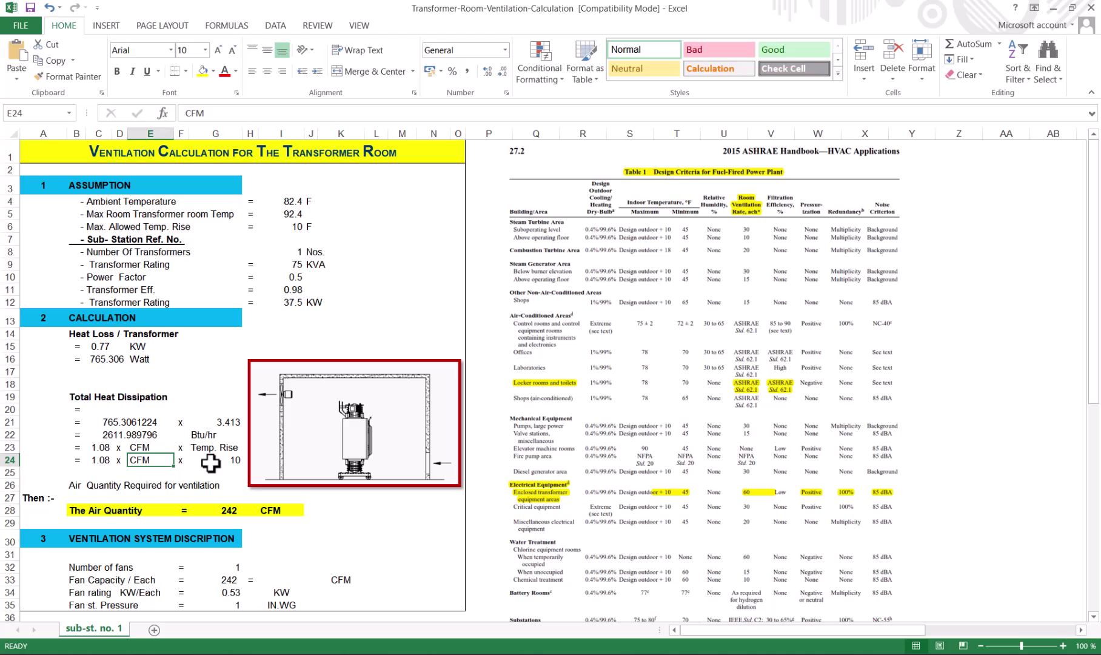
left_click(234, 447)
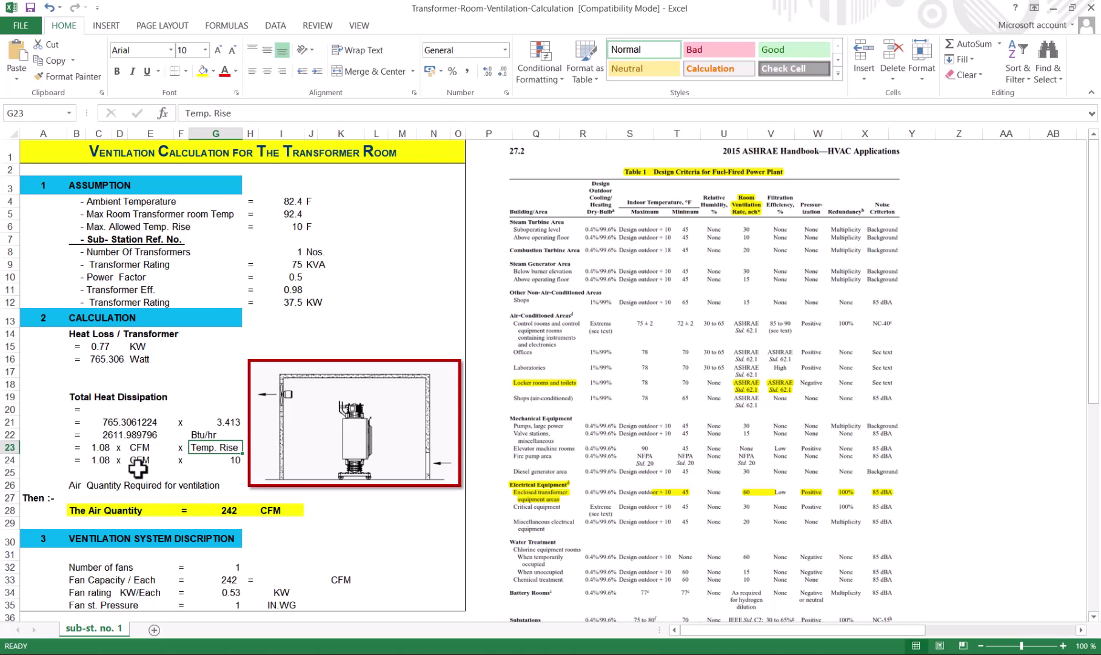
Write the heat equation q=10.8xcfmxDelt in K14 and its rearranged form cfm=q/1.08xdelt in M14
left_click(350, 336)
type("q=10.8x")
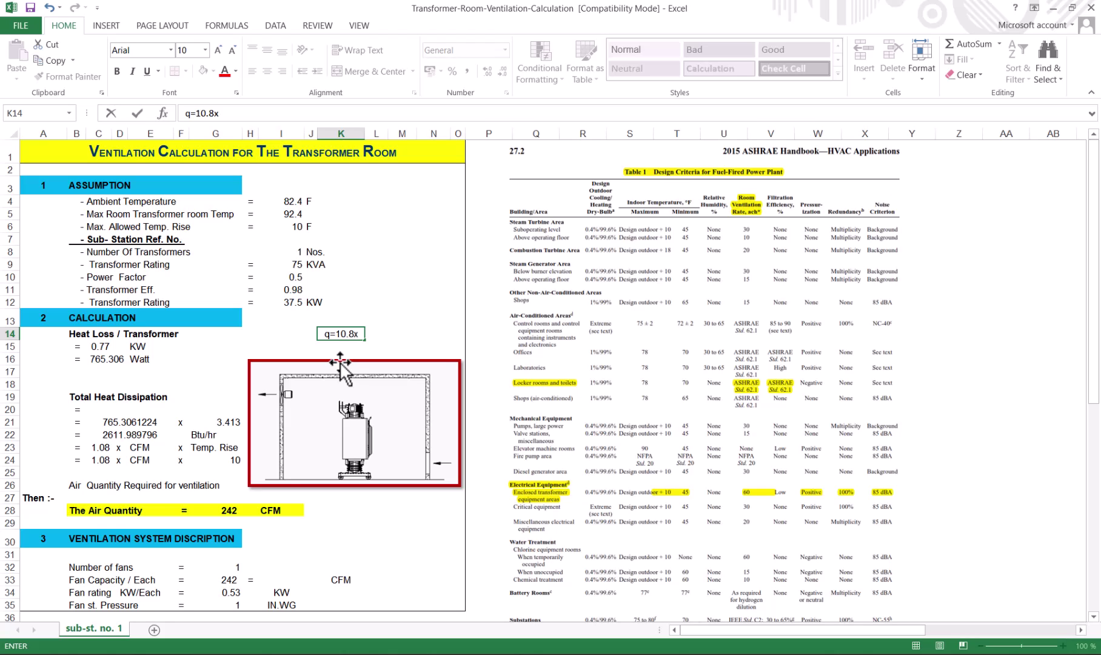
type("cfmxDelt")
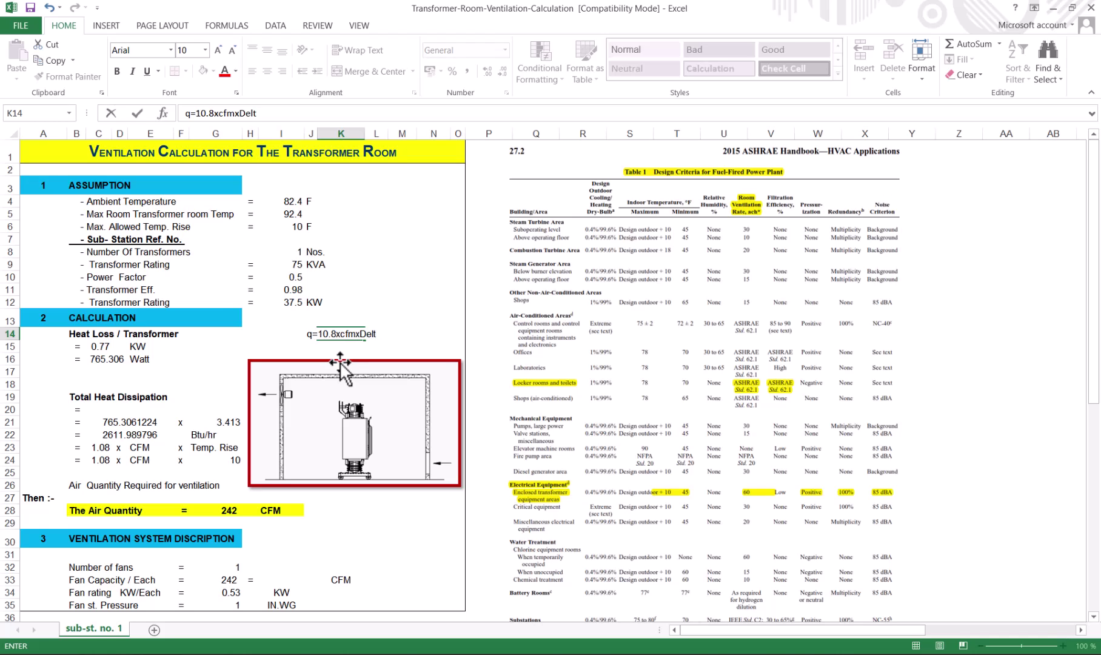
left_click(412, 313)
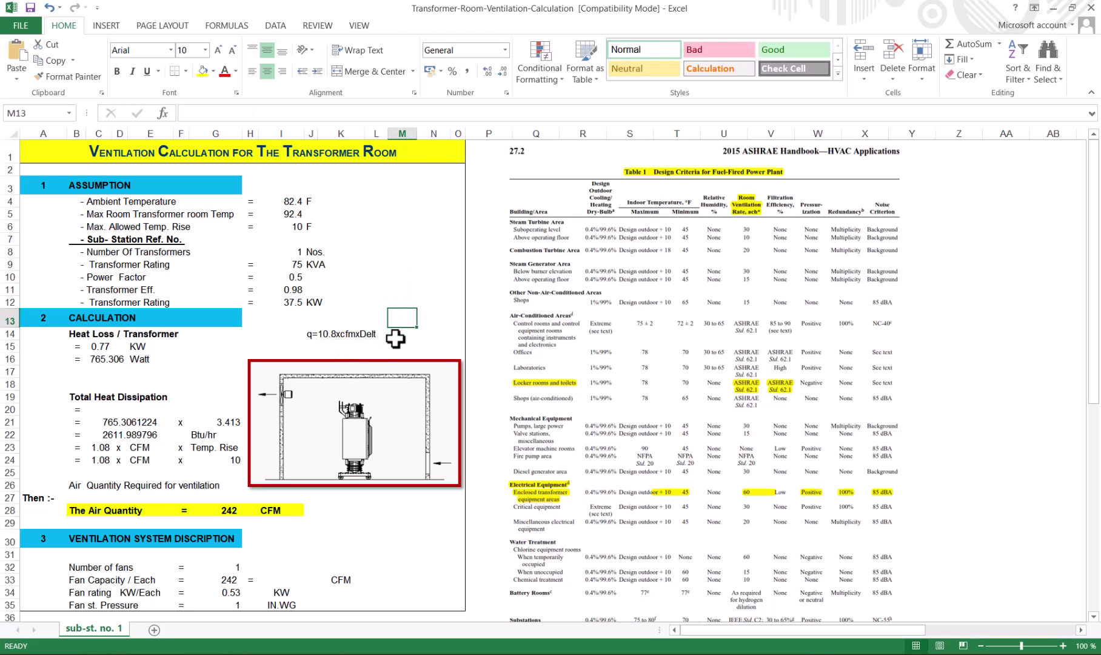
left_click(402, 335)
type("cfm=q/1.08xdelt")
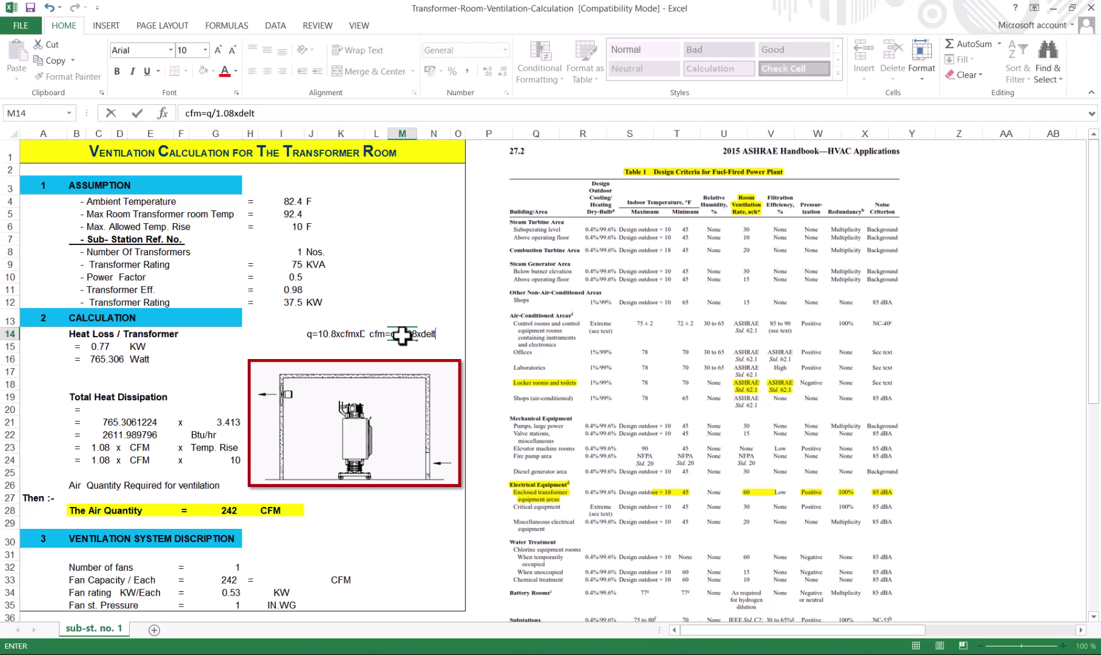
key("Tab")
Widen column K so the equation in K14 no longer overlaps the one in M14
left_click(383, 334)
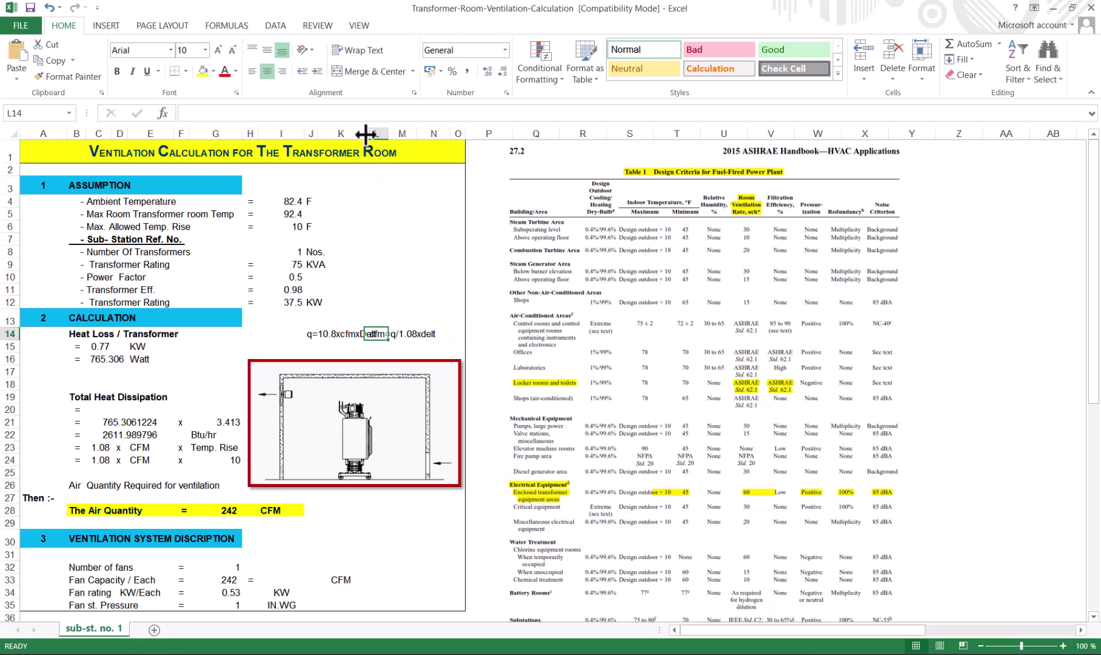
left_click_drag(366, 134, 391, 134)
left_click(432, 345)
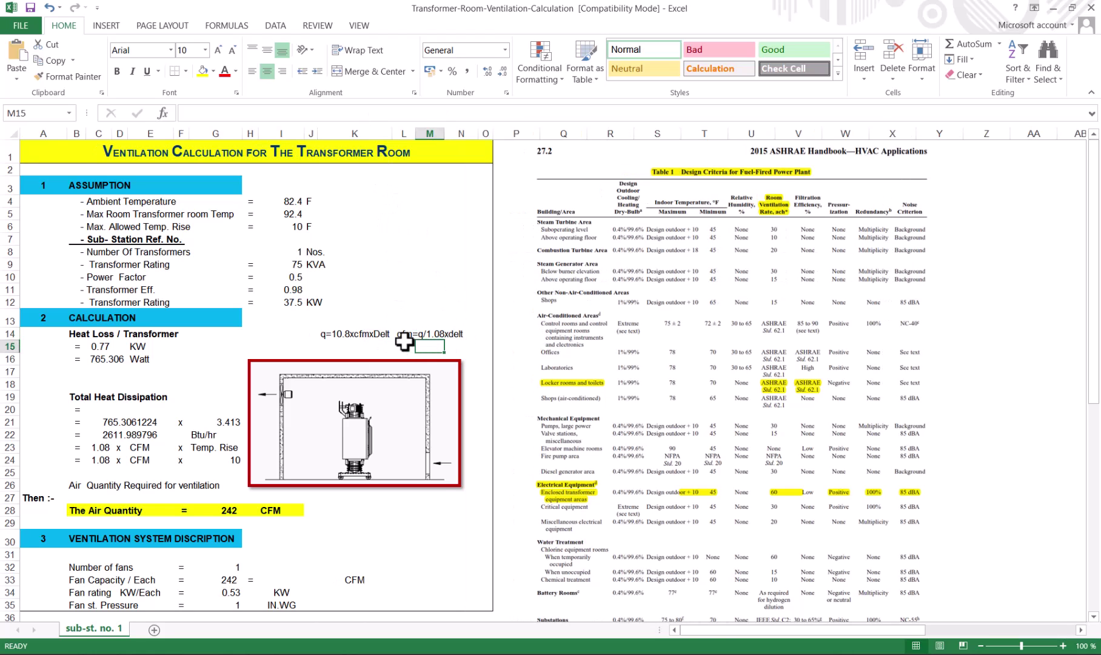
Delete both equation notes from row 14, clearing cells J14 to N14
left_click(404, 335)
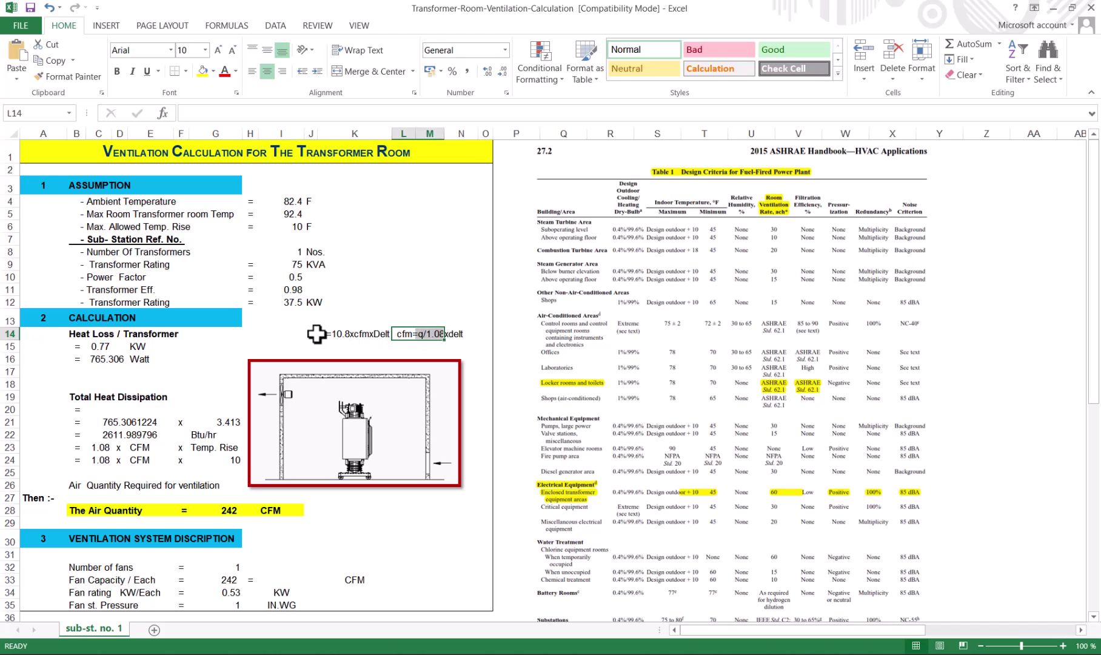
left_click_drag(316, 333, 461, 333)
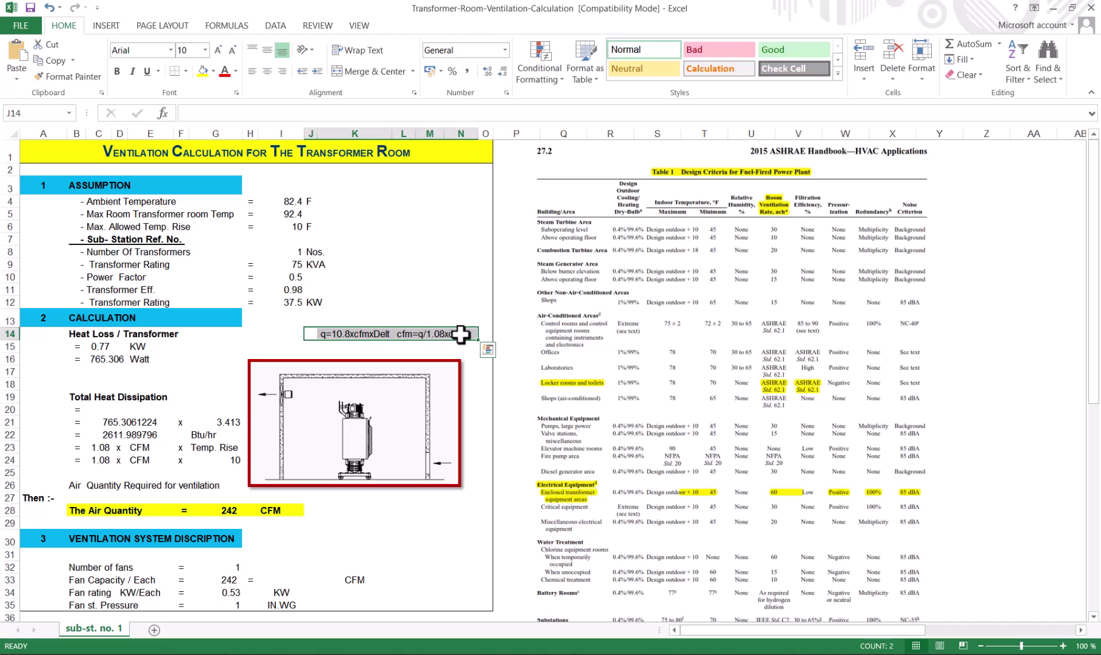
key("Delete")
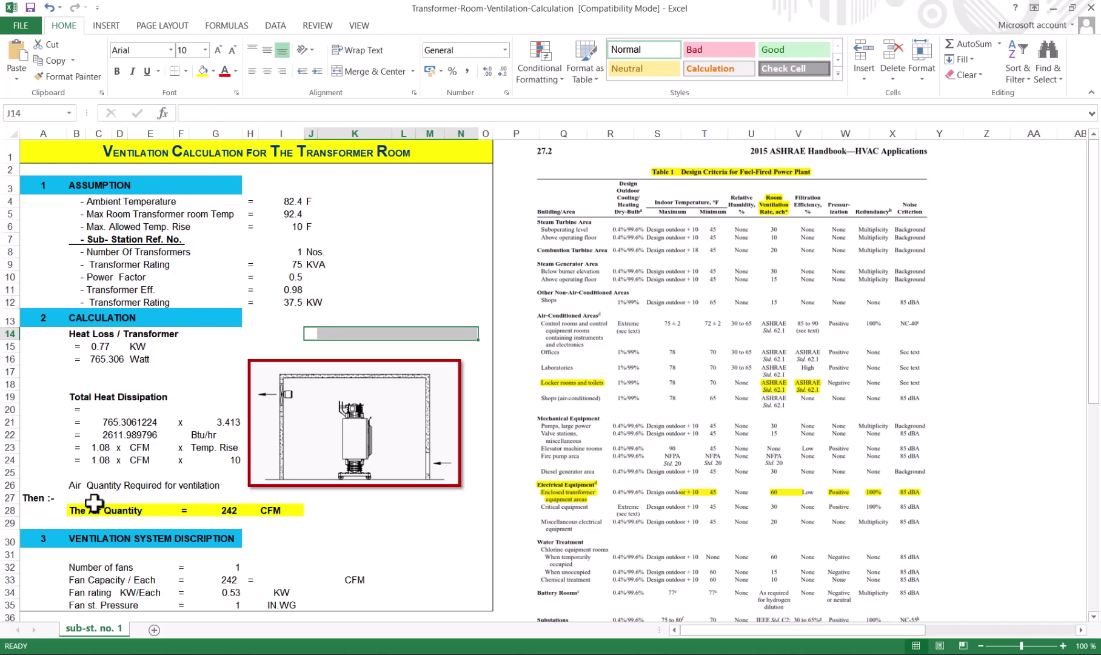
Inspect the air quantity formula, and check the number of fans and the capacity per fan derived from it
scroll(104, 512, "down", 1)
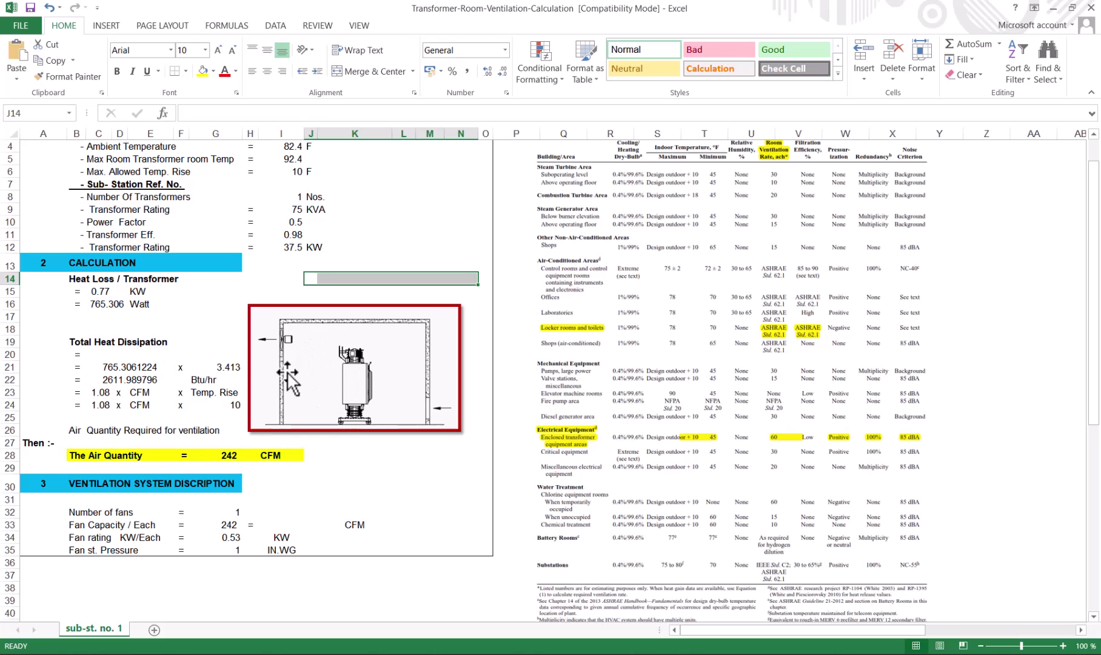
left_click(228, 452)
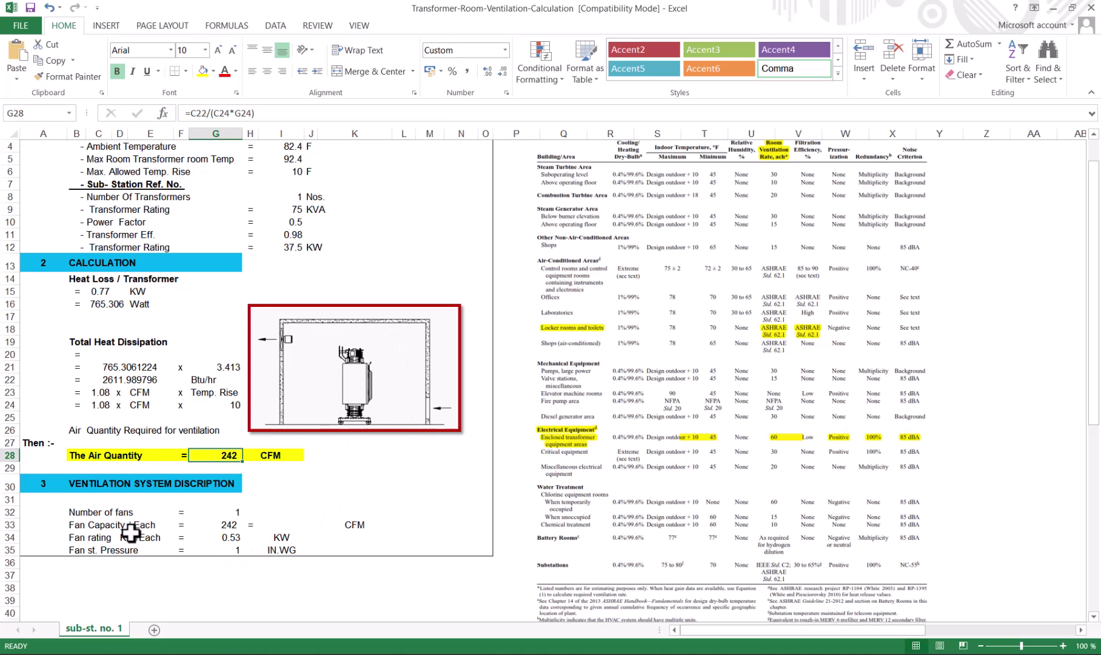
left_click(109, 514)
left_click(225, 512)
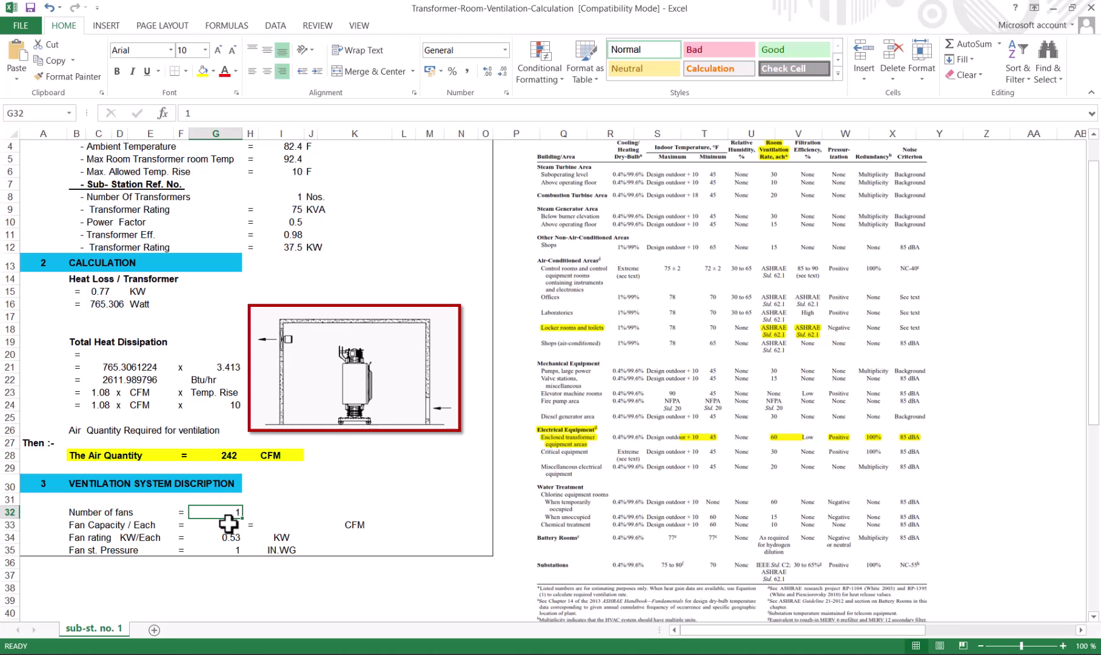
left_click(228, 522)
Inspect the fan kW rating formula and its static pressure input, and return to the beginning of the sheet
scroll(152, 546, "down", 1)
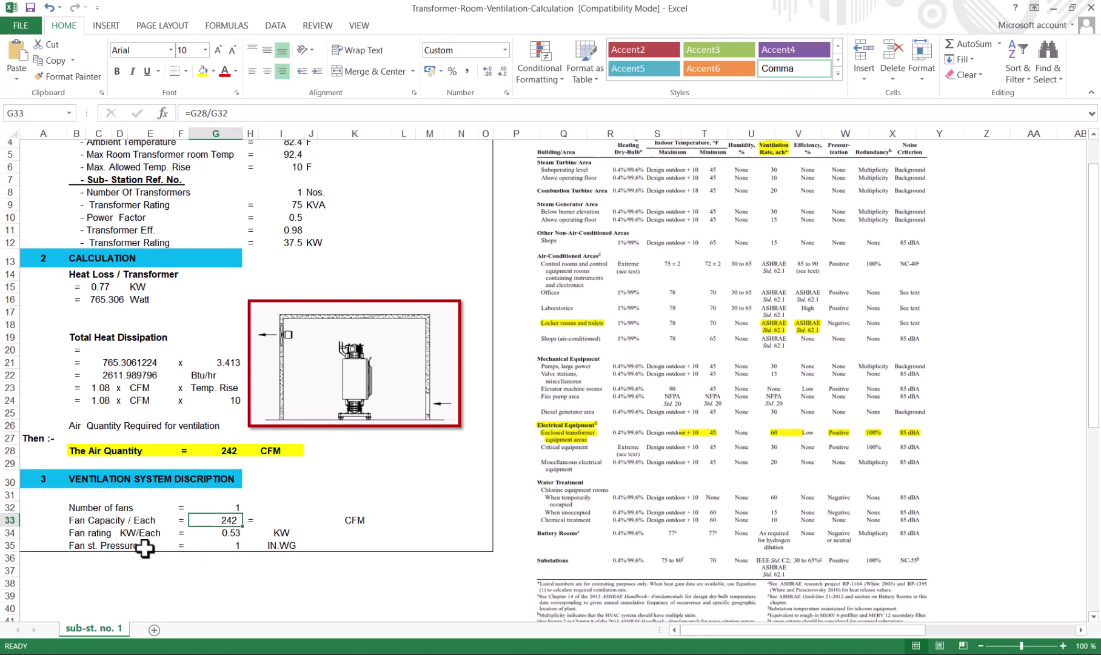
left_click(226, 504)
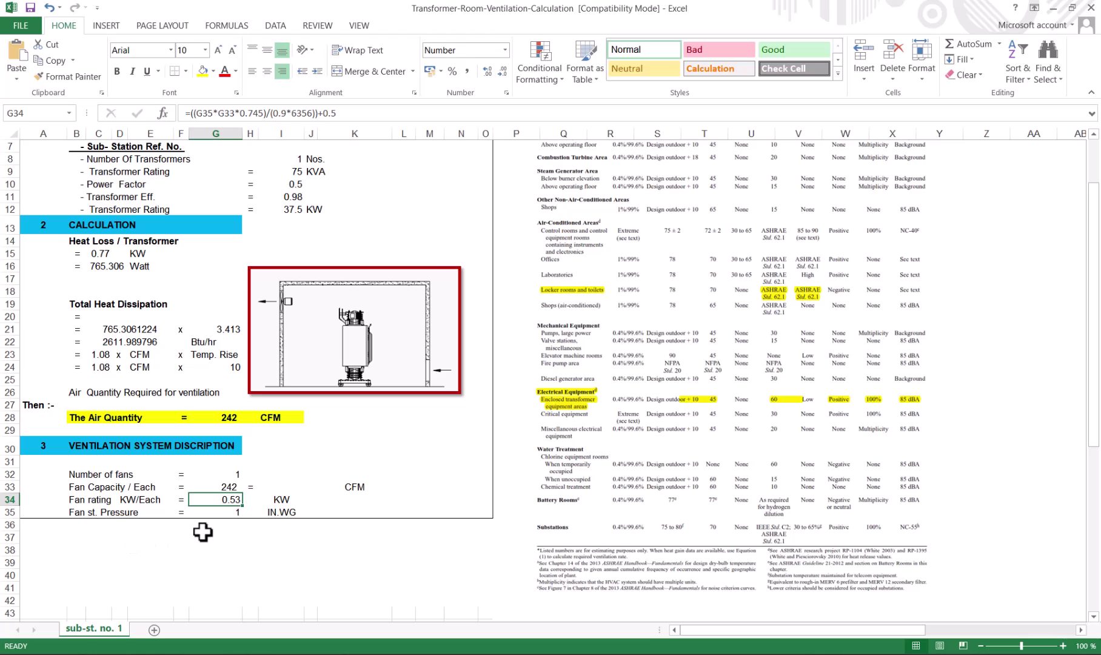
left_click(239, 511)
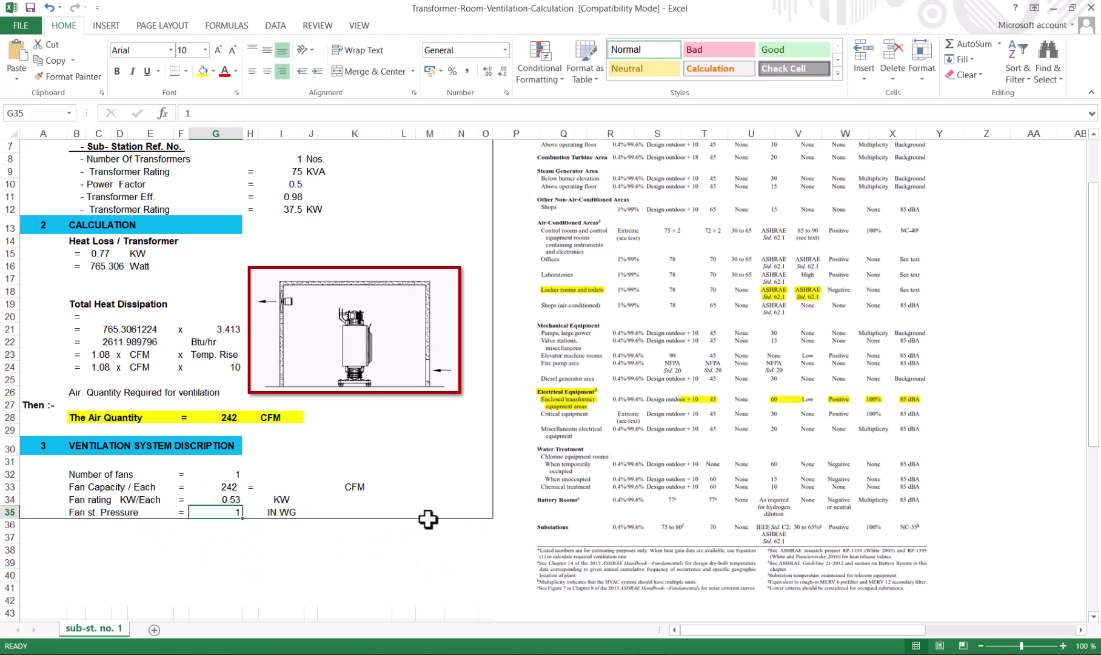
scroll(430, 521, "up", 2)
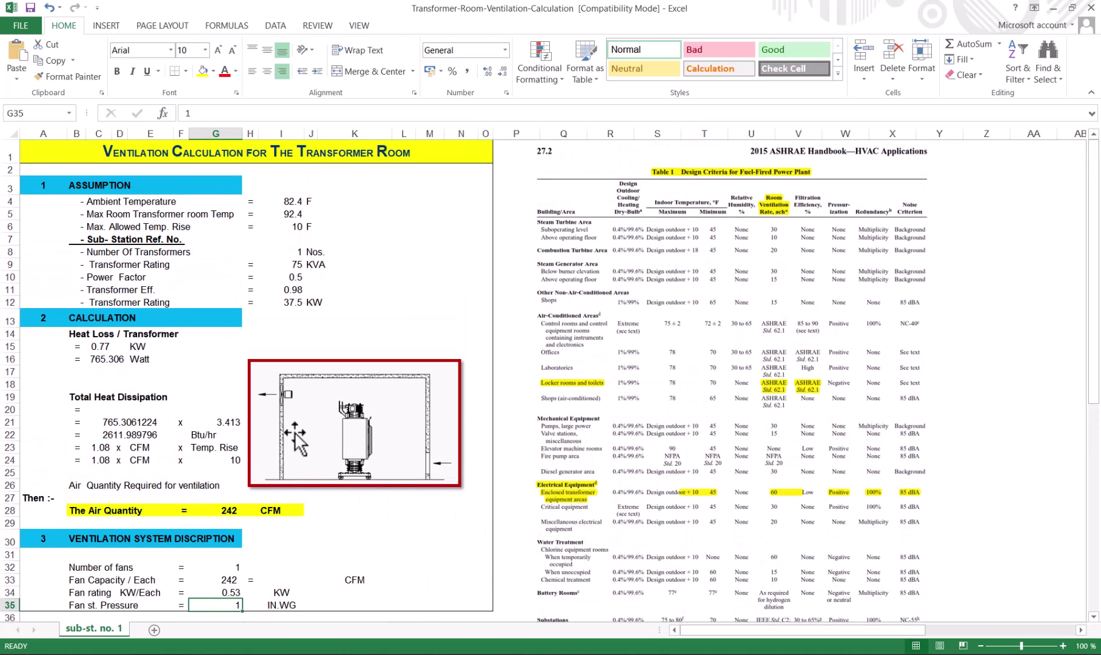